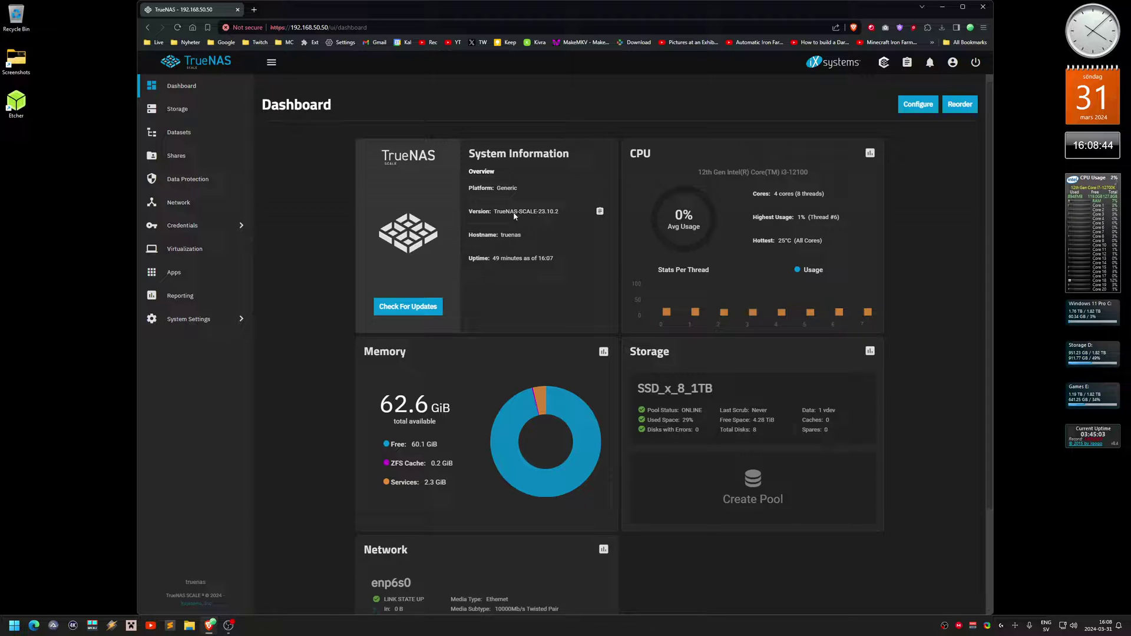
- Open the Storage Dashboard to see the SSD_x_8_1TB pool's 8-wide RAIDZ1 VDEV and usage
scroll(318, 230, down, 2)
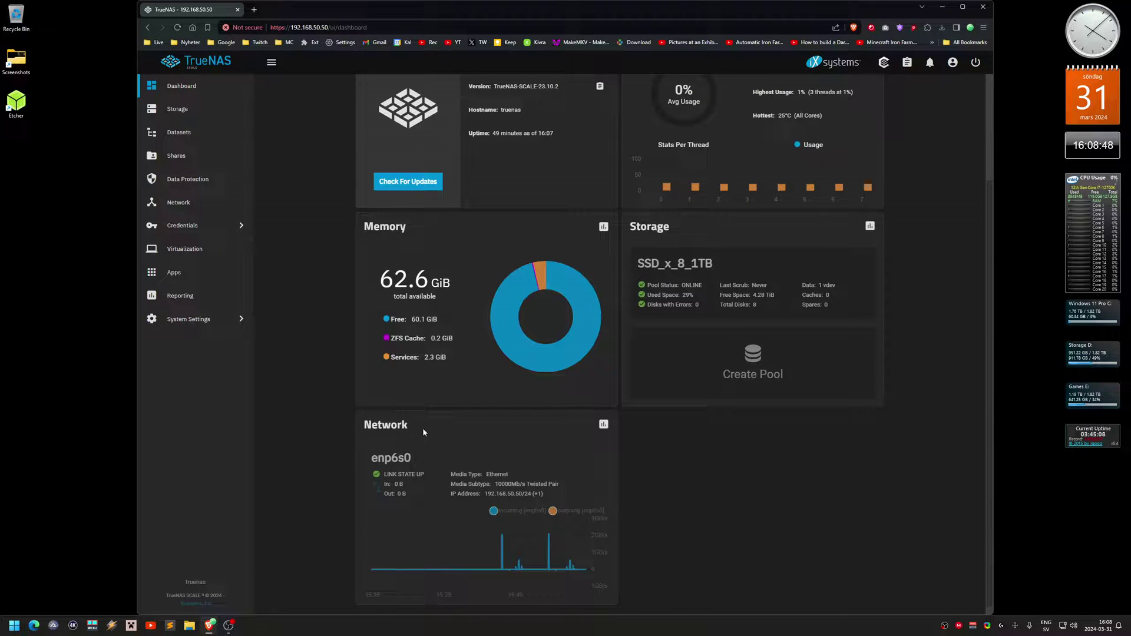
scroll(336, 396, up, 2)
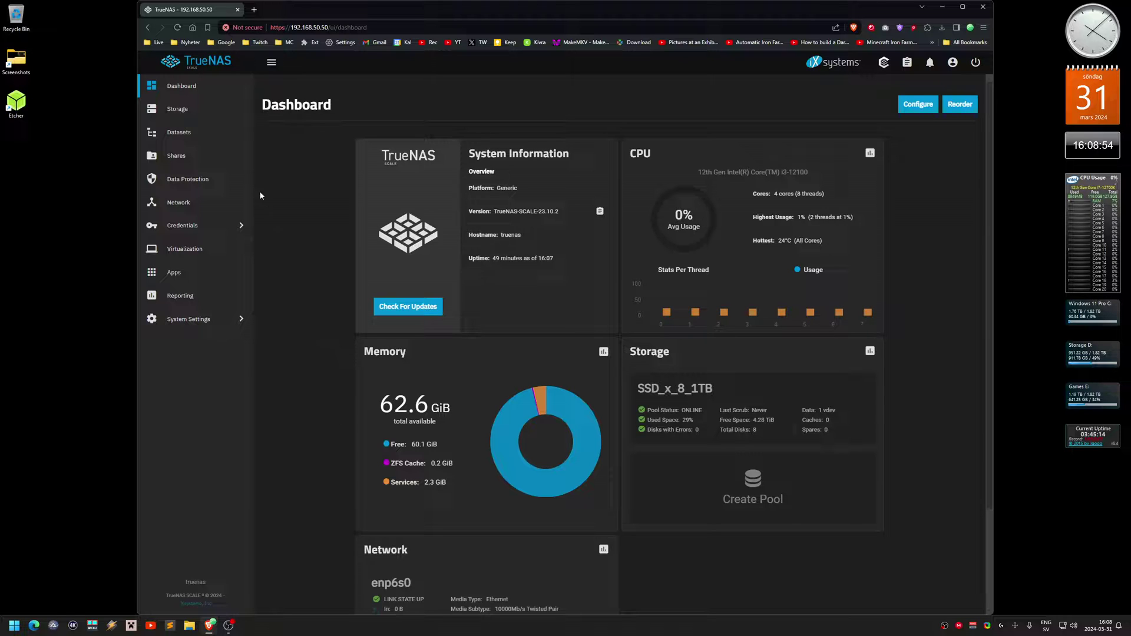
click(209, 110)
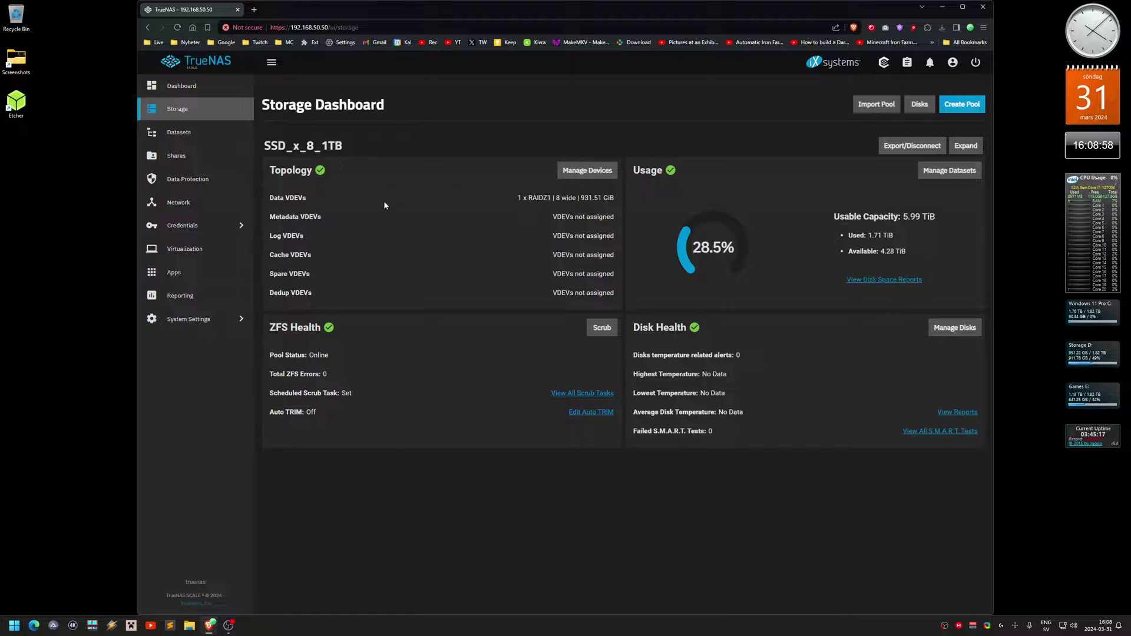
- View the SSD_x_8_1TB datasets, then go to the Virtual Machines page listing Ubuntu_Server_2204
click(212, 136)
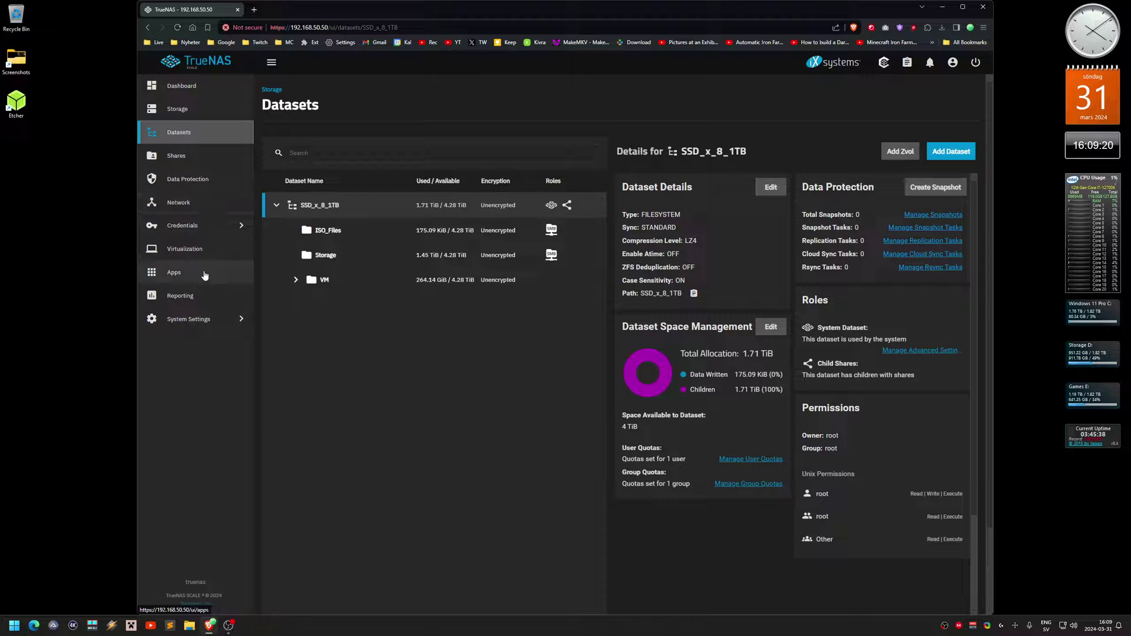
click(203, 250)
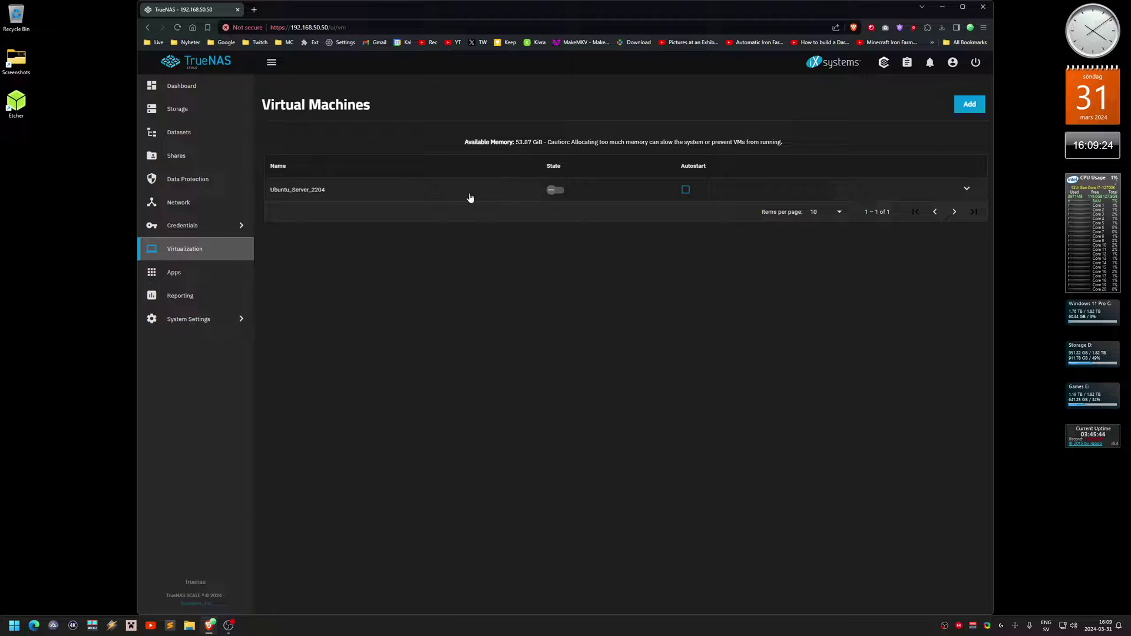
- Expand and collapse the Ubuntu_Server_2204 row, then open the Create Virtual Machine form
click(437, 196)
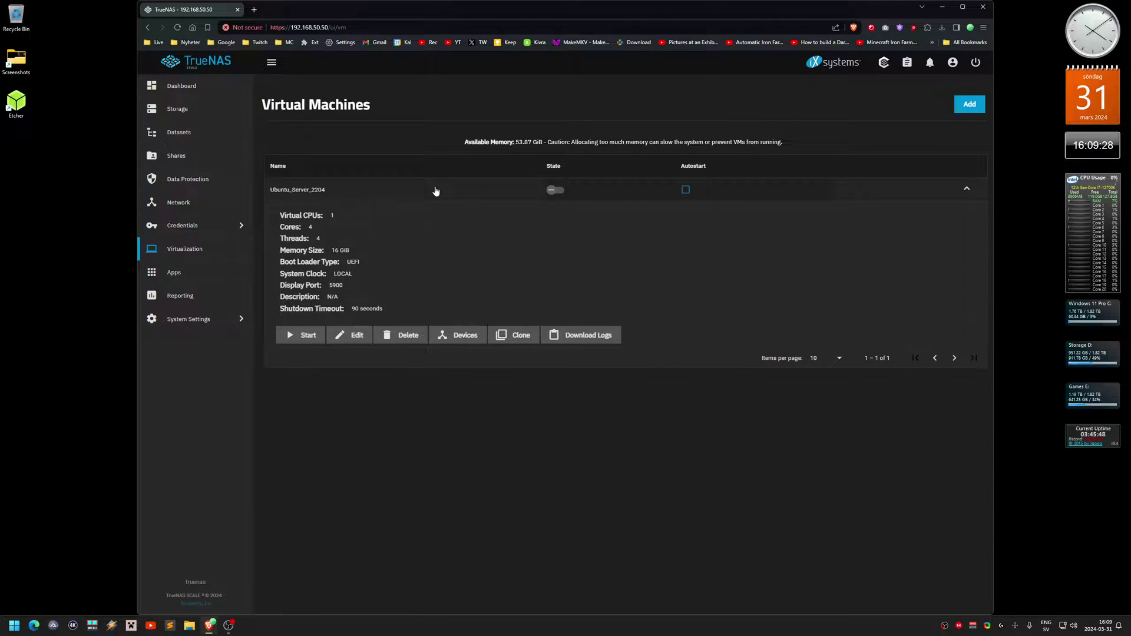
click(435, 190)
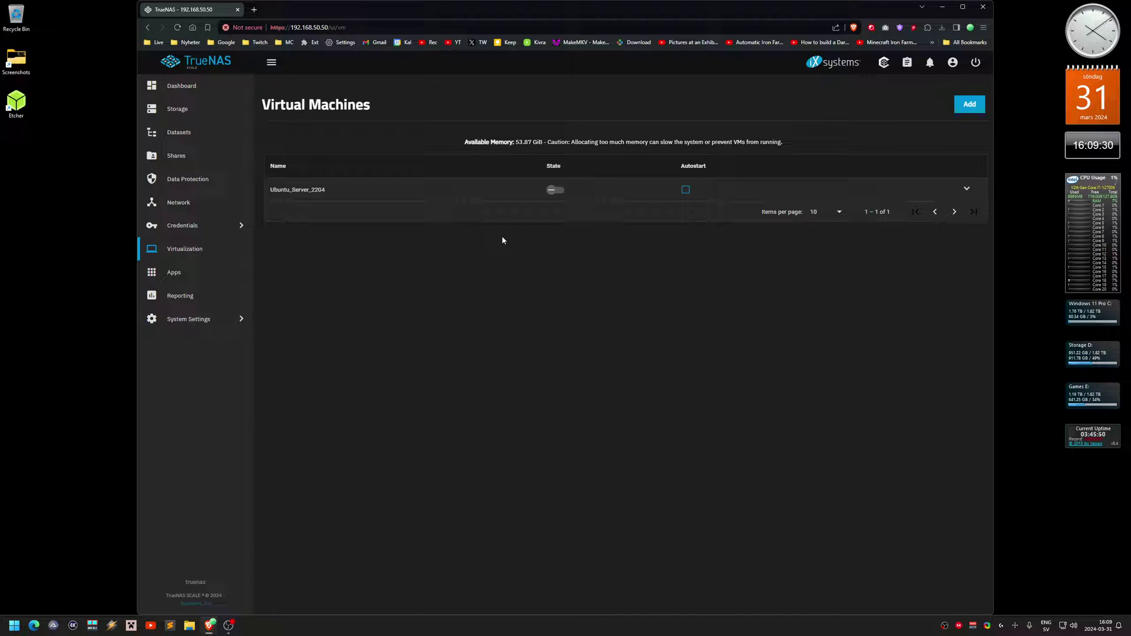
click(968, 106)
click(965, 92)
click(968, 107)
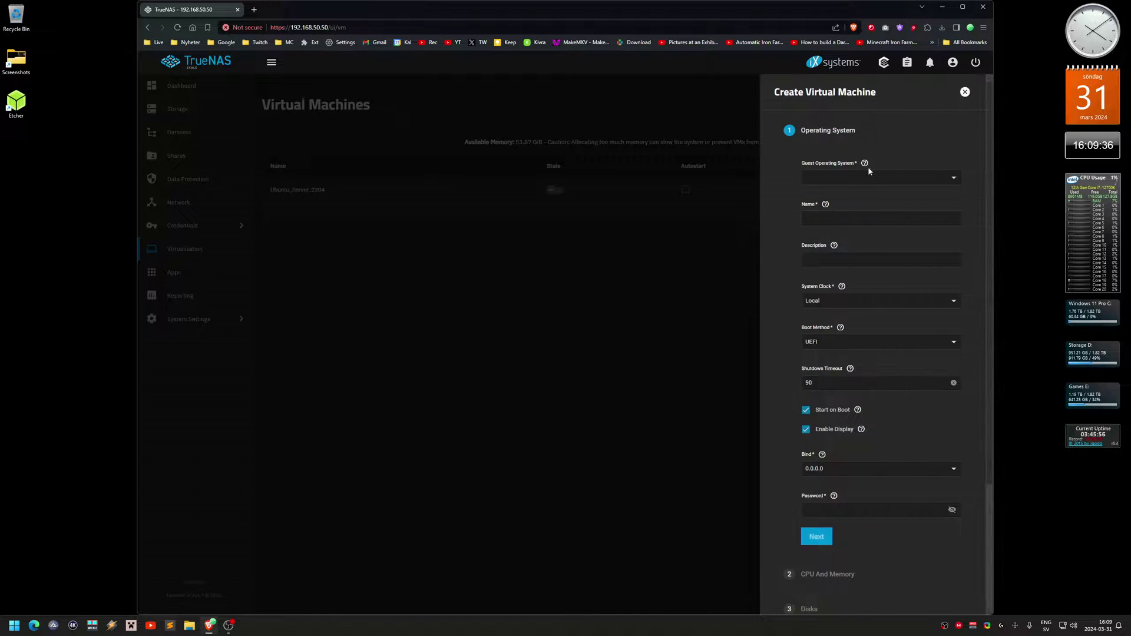
- Set the guest OS to Linux and name the VM Ubutest
click(851, 178)
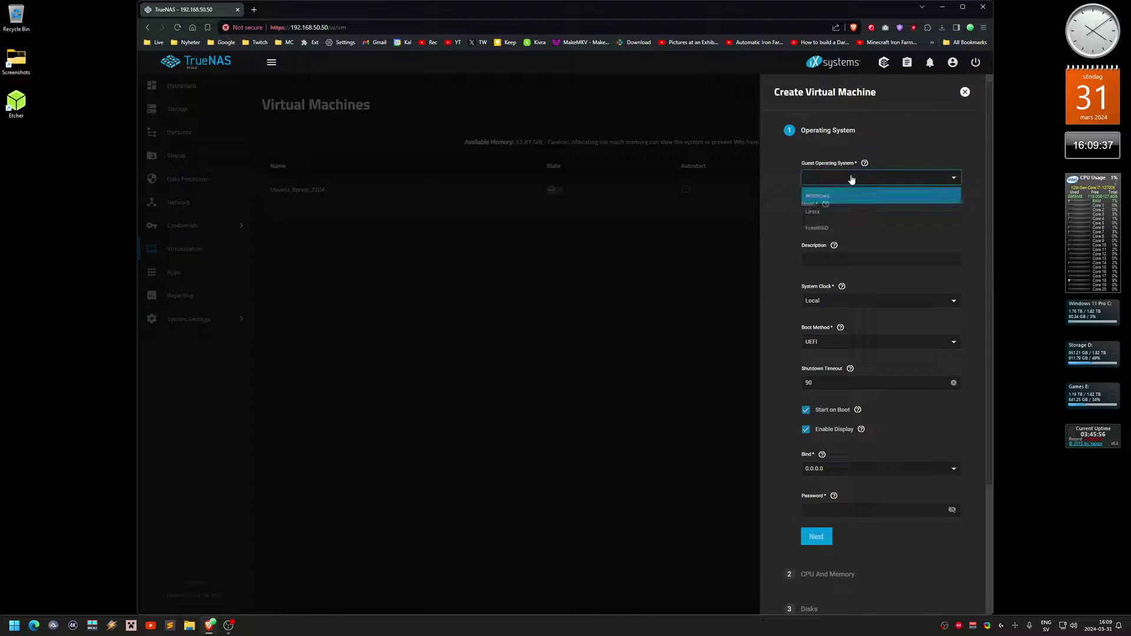
click(825, 213)
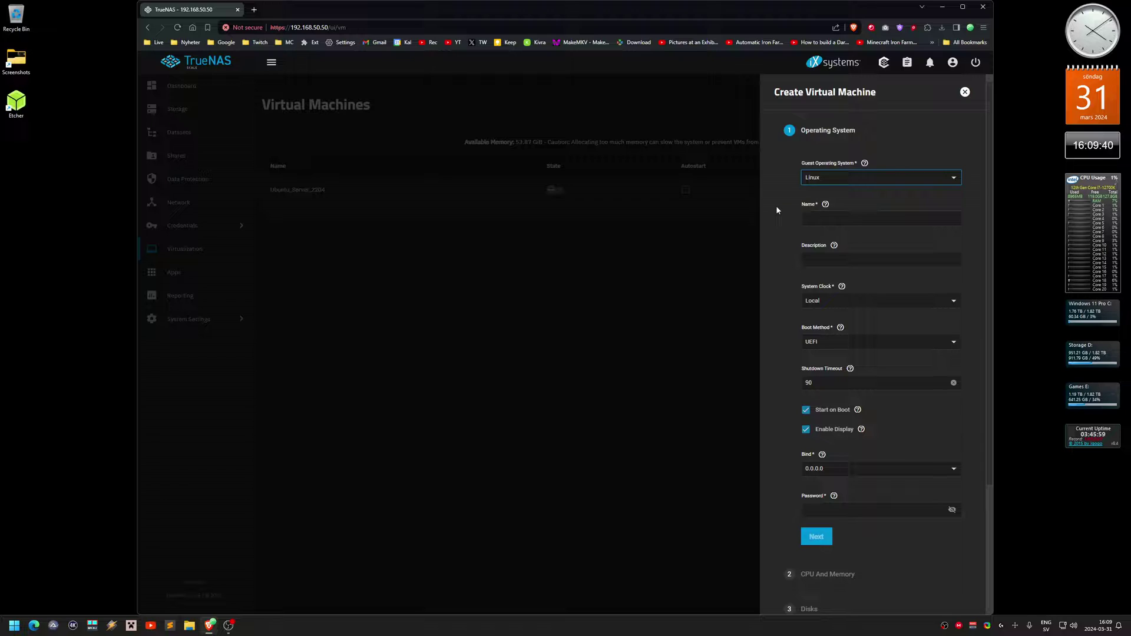
click(820, 218)
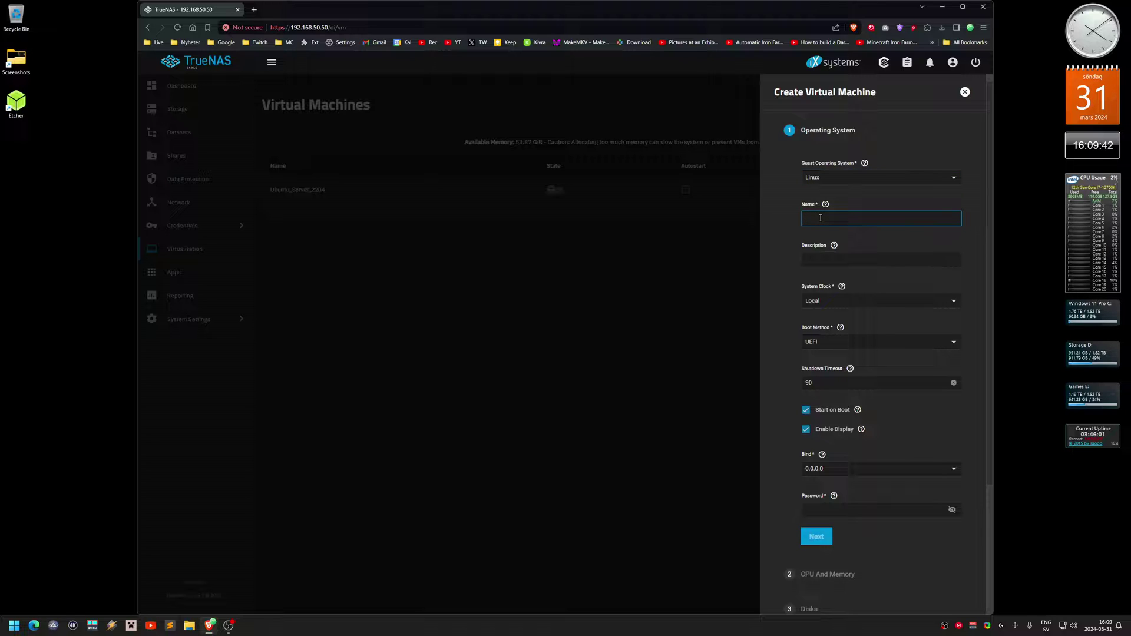
text(Ubuntu)
click(784, 295)
- Turn off Start on Boot, enter a display password, and advance to CPU and Memory
scroll(777, 313, down, 3)
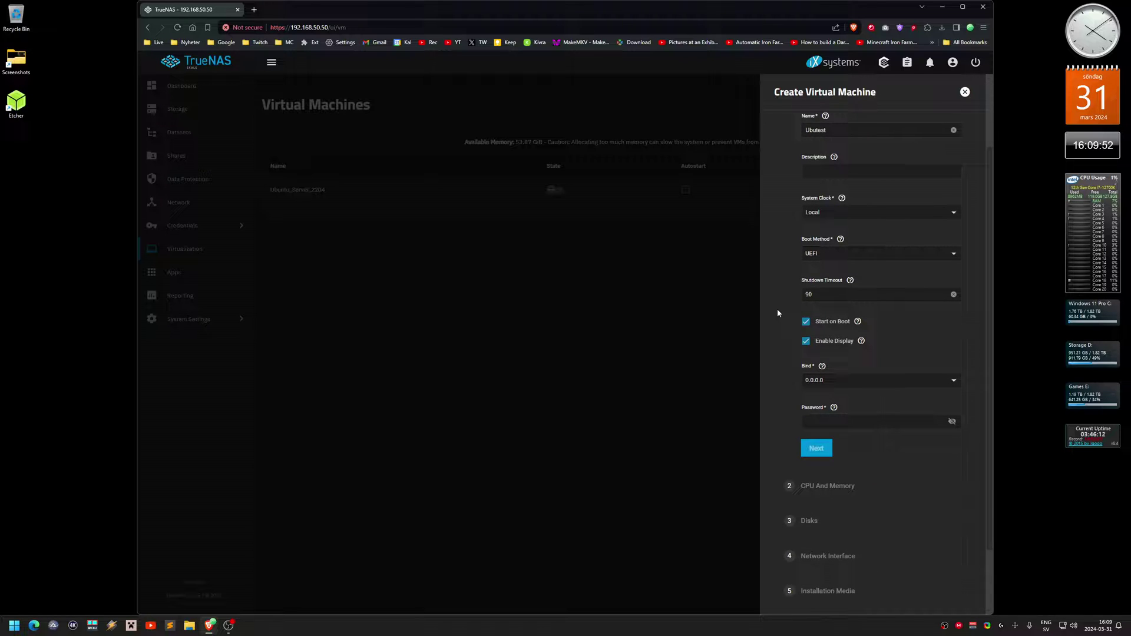
click(805, 323)
scroll(785, 326, down, 2)
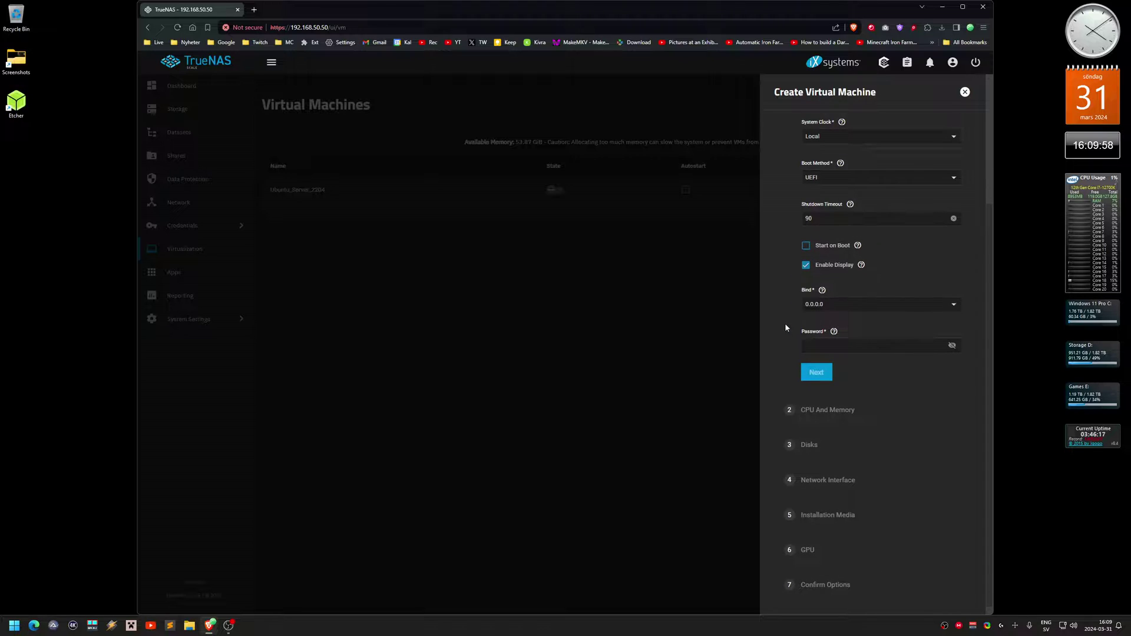
click(823, 348)
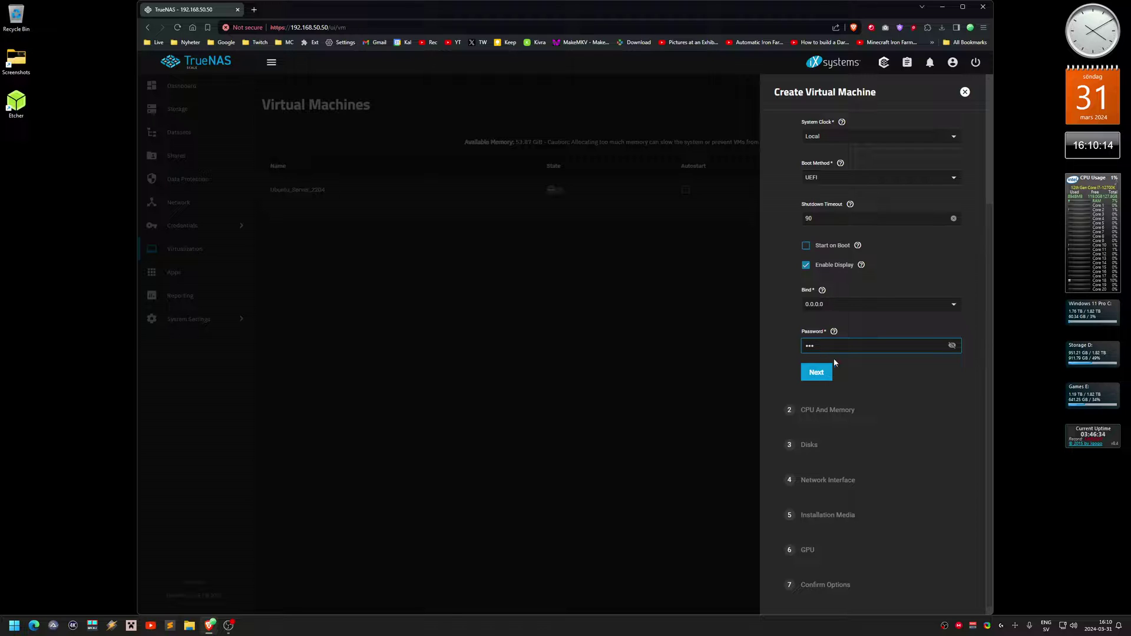
click(816, 373)
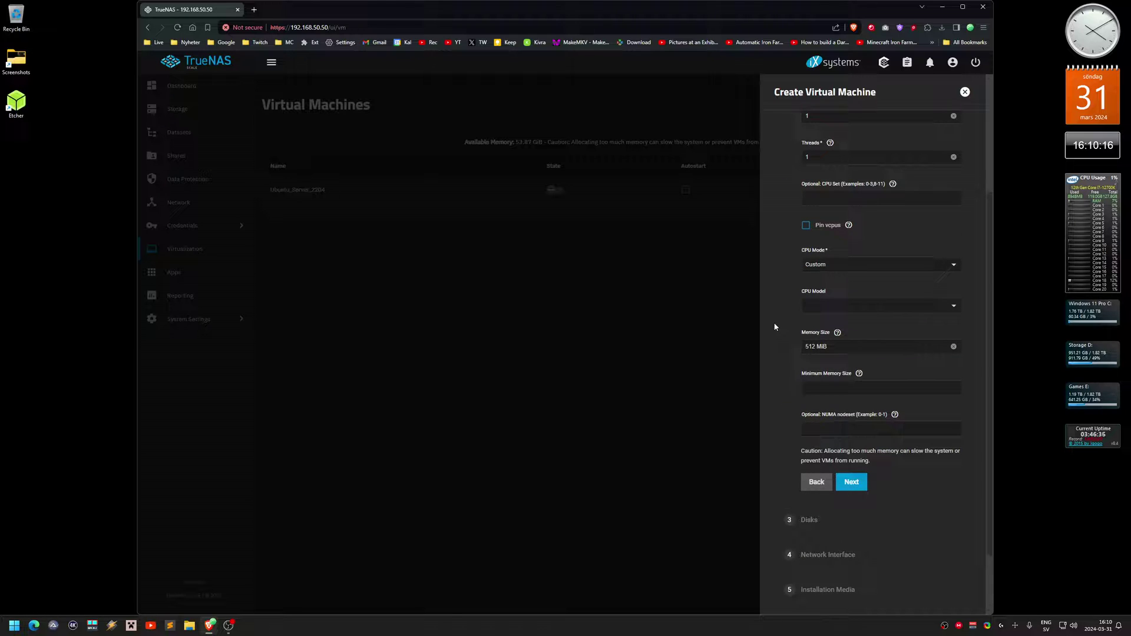
- Set 4 cores, 4 threads and Host Model CPU mode
scroll(786, 348, up, 3)
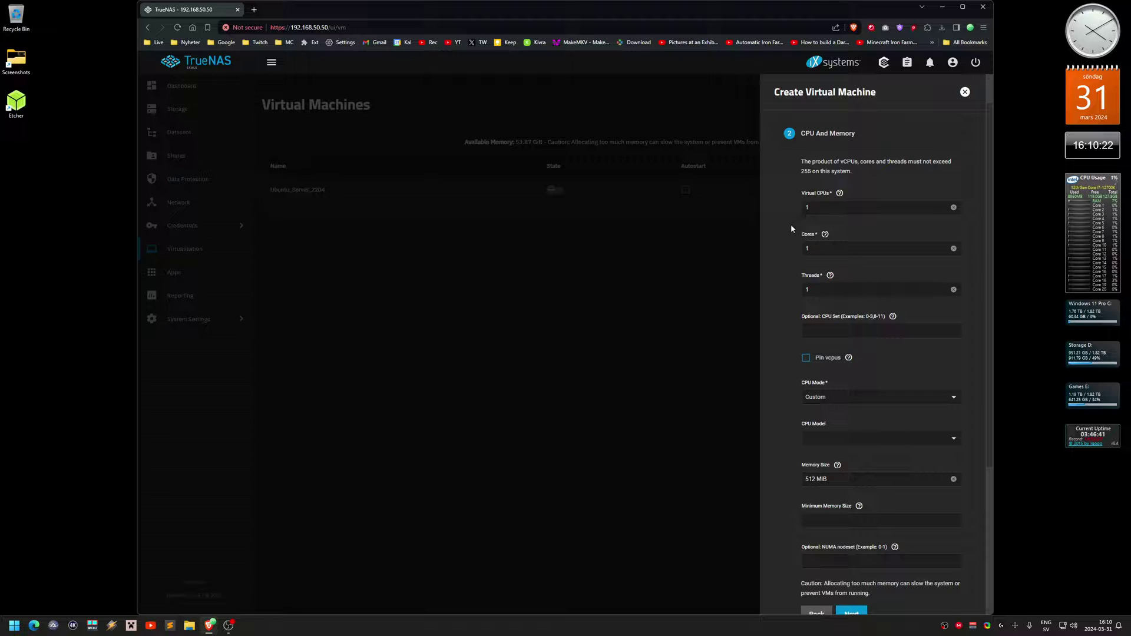
click(817, 249)
click(808, 291)
text(4)
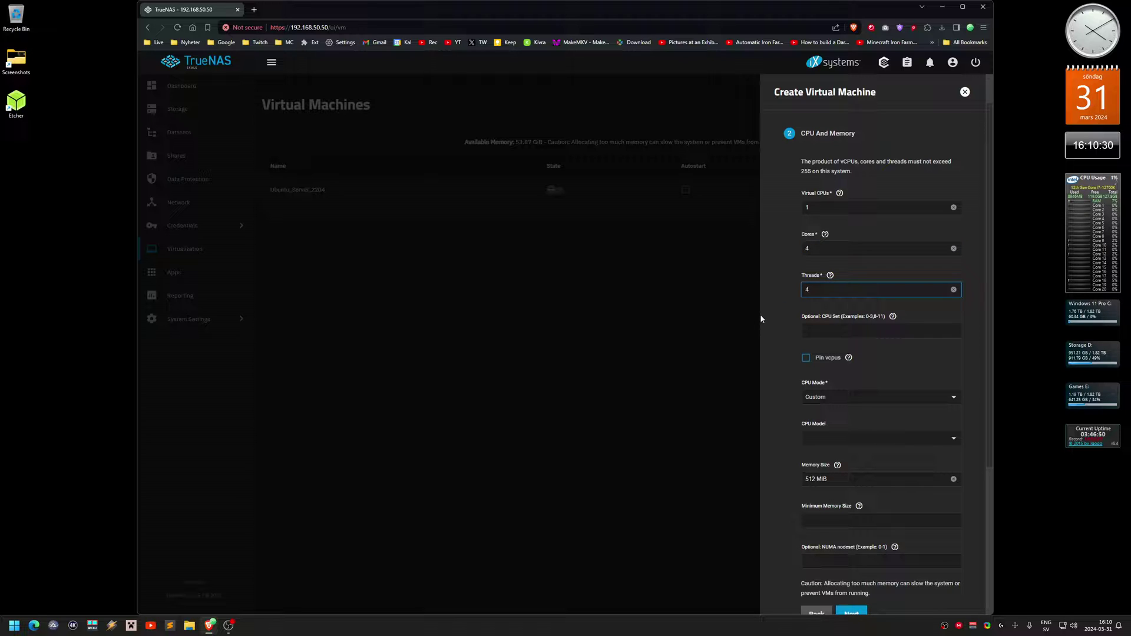
click(766, 324)
scroll(773, 329, down, 2)
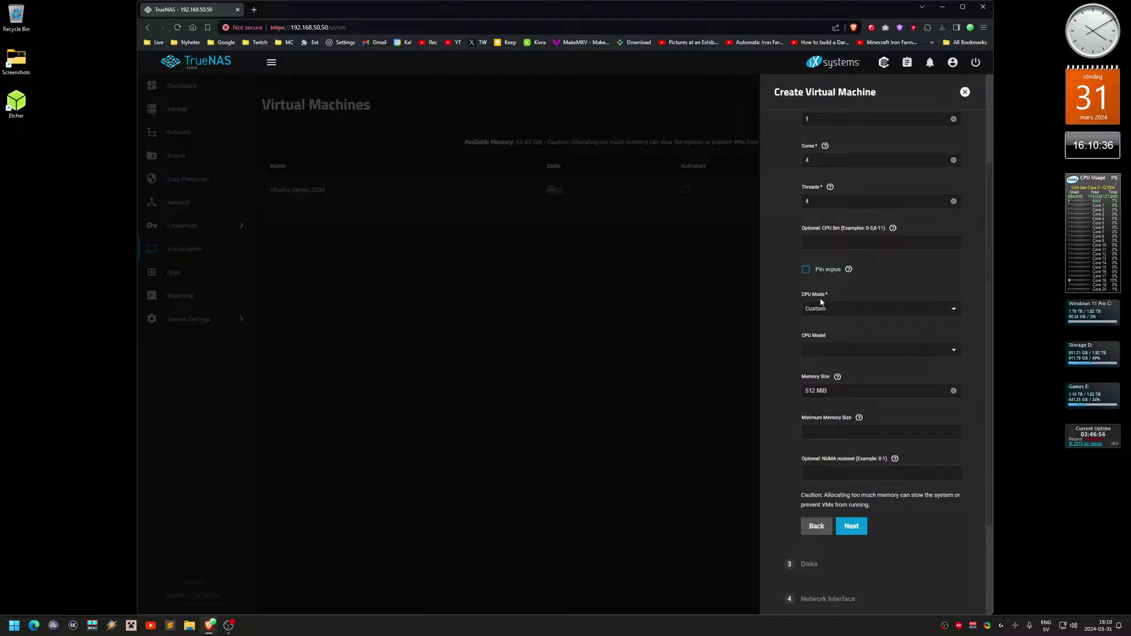
click(823, 354)
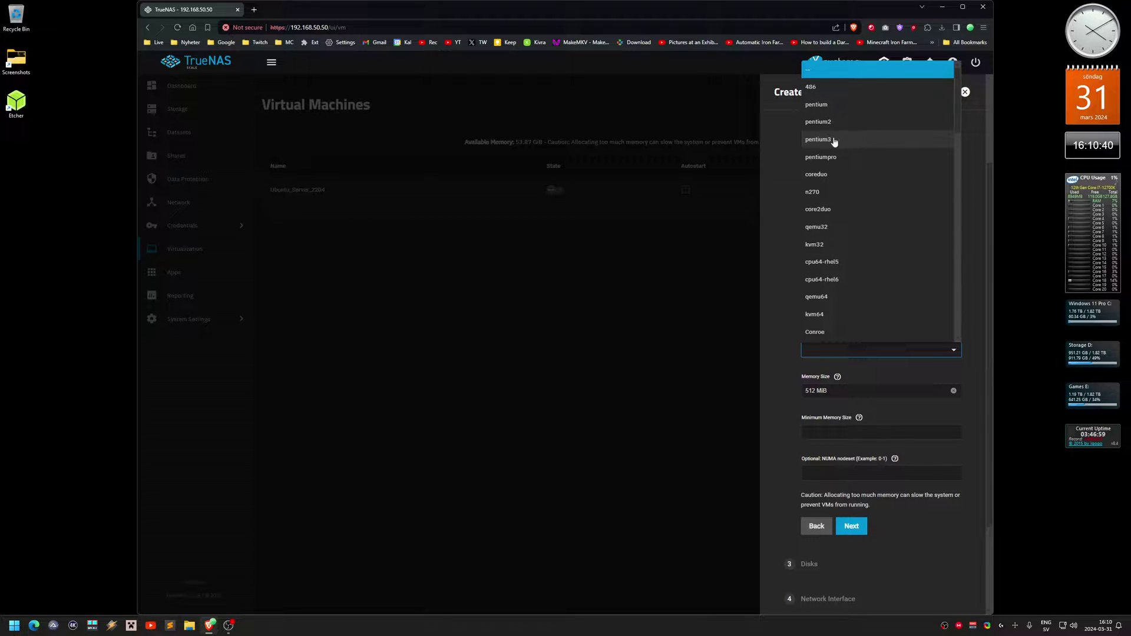
click(780, 233)
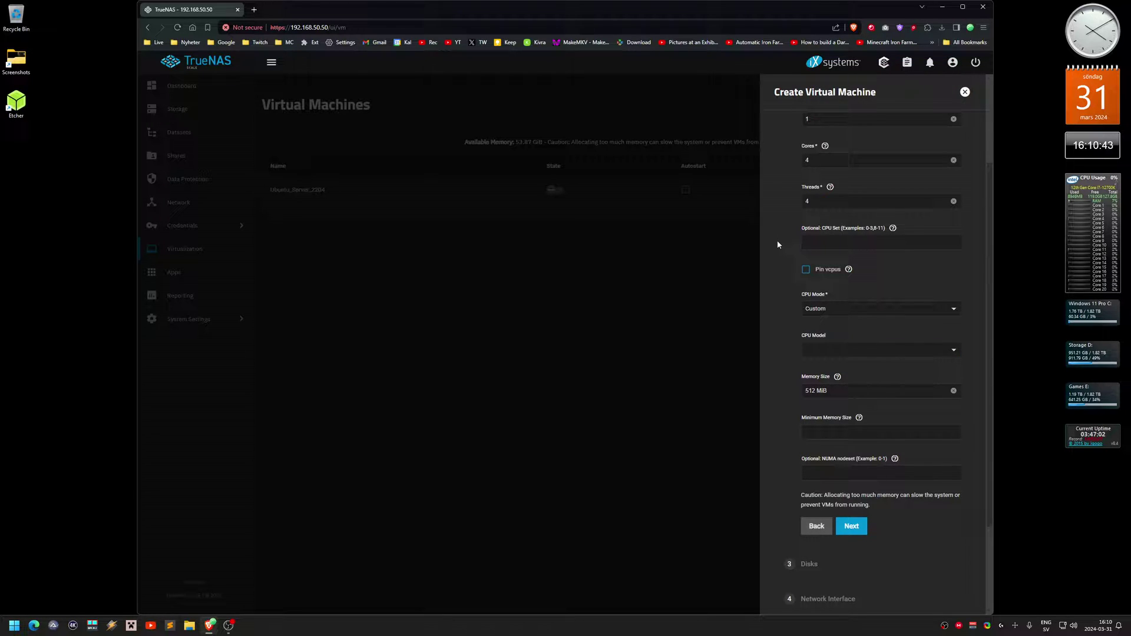
click(828, 313)
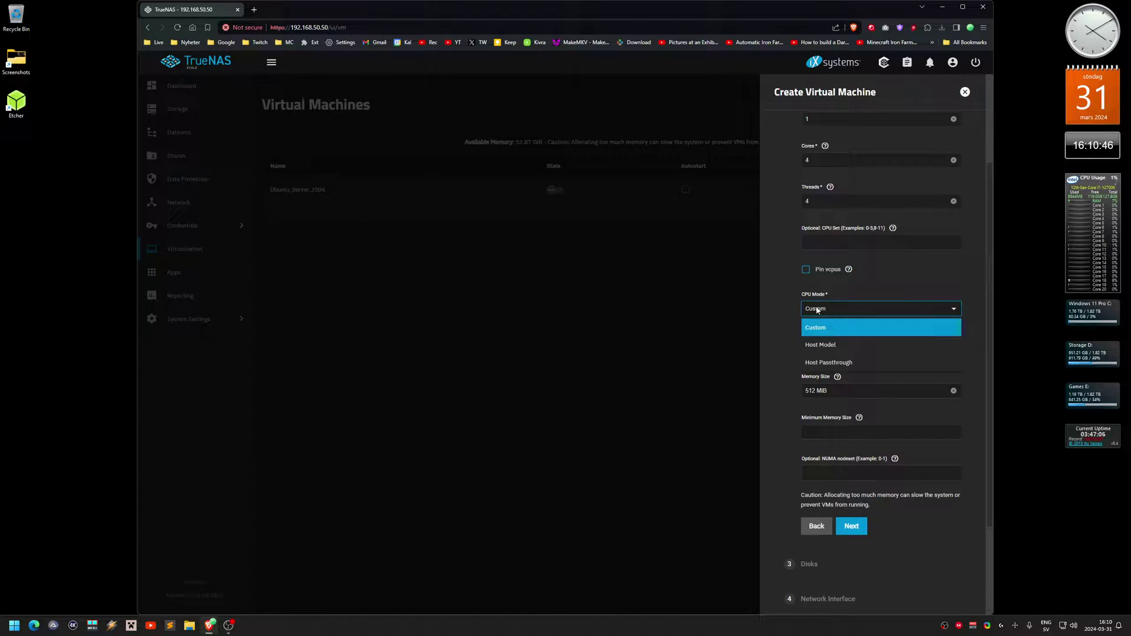
click(828, 346)
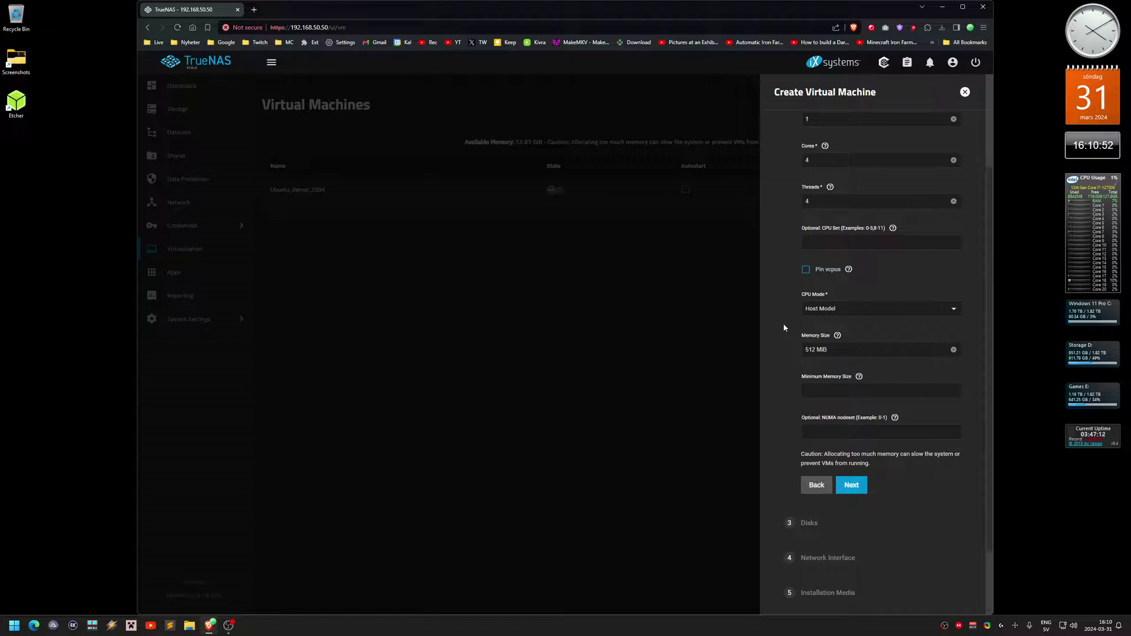
- Change memory from 512 MiB to 16 GiB with a 2 GiB minimum memory size
click(811, 351)
key(Home)
key(Delete)
key(Delete)
key(Delete)
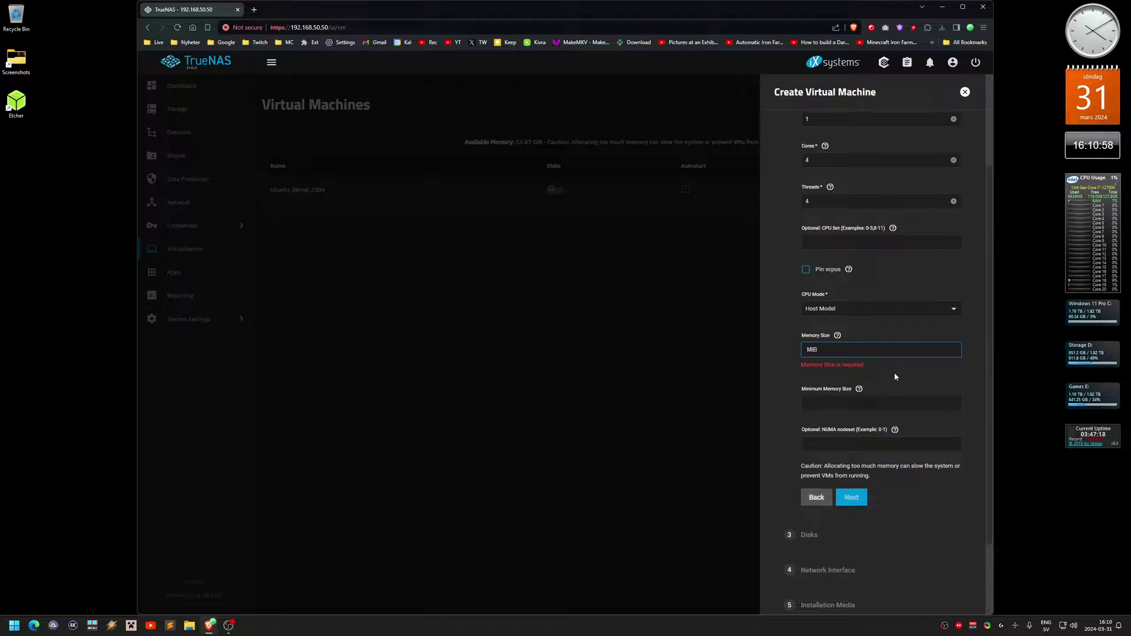
text(16 GiB)
key(Right)
key(Delete)
text(G)
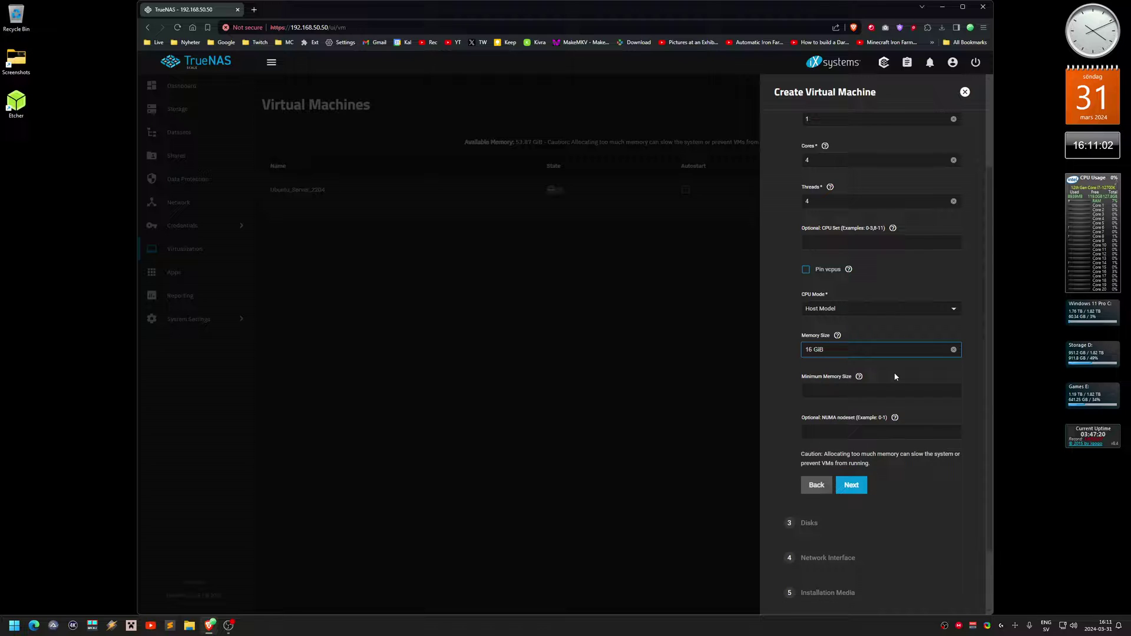
key(Tab)
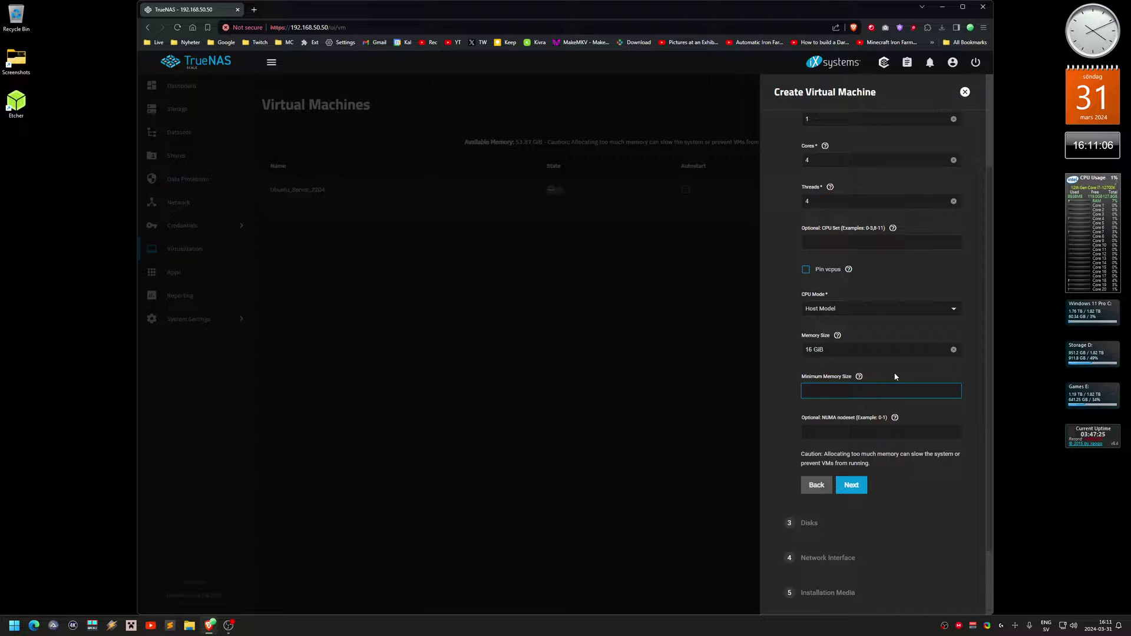
text(2 GiB)
click(783, 418)
- Make the new disk a VIRTIO image on SSD_x_8_1TB/VM and start replacing its size
click(851, 486)
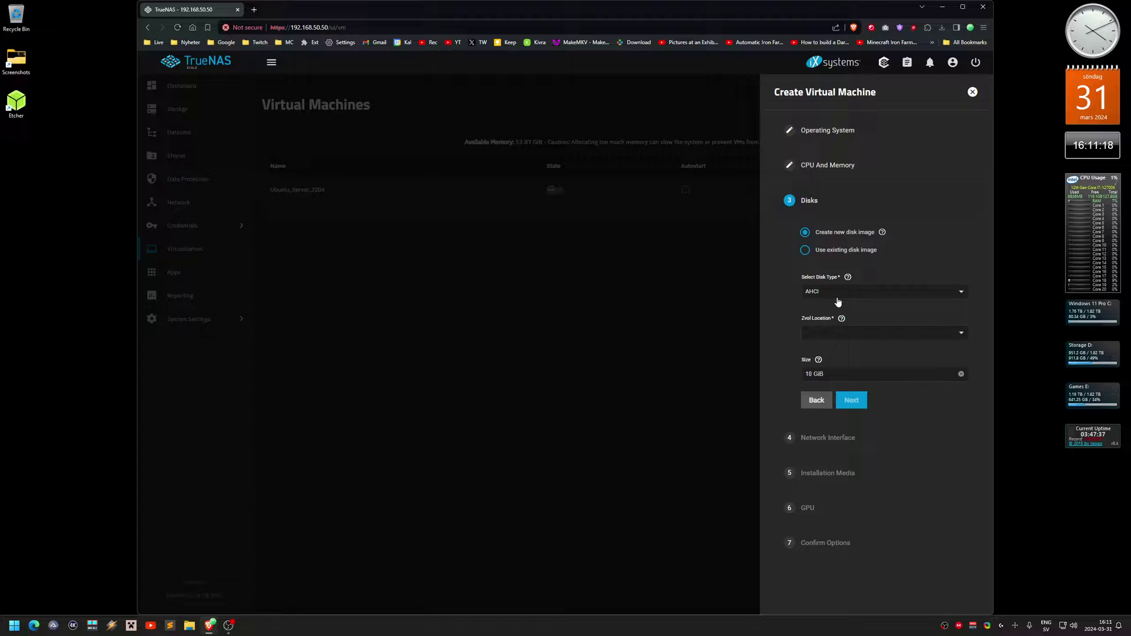
click(835, 296)
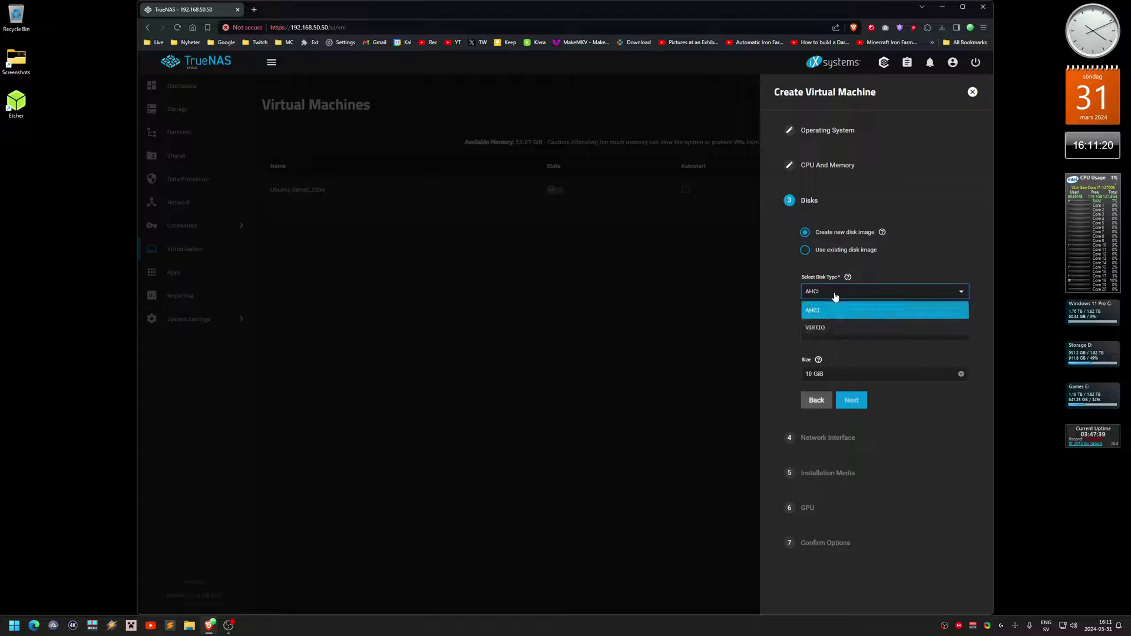
click(830, 327)
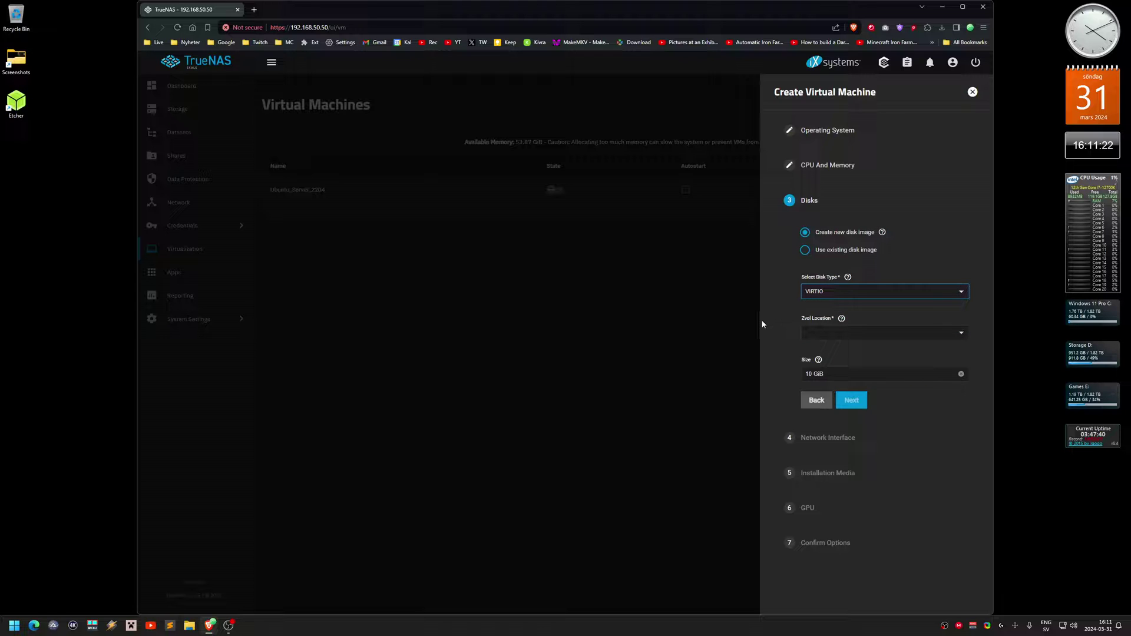
click(815, 334)
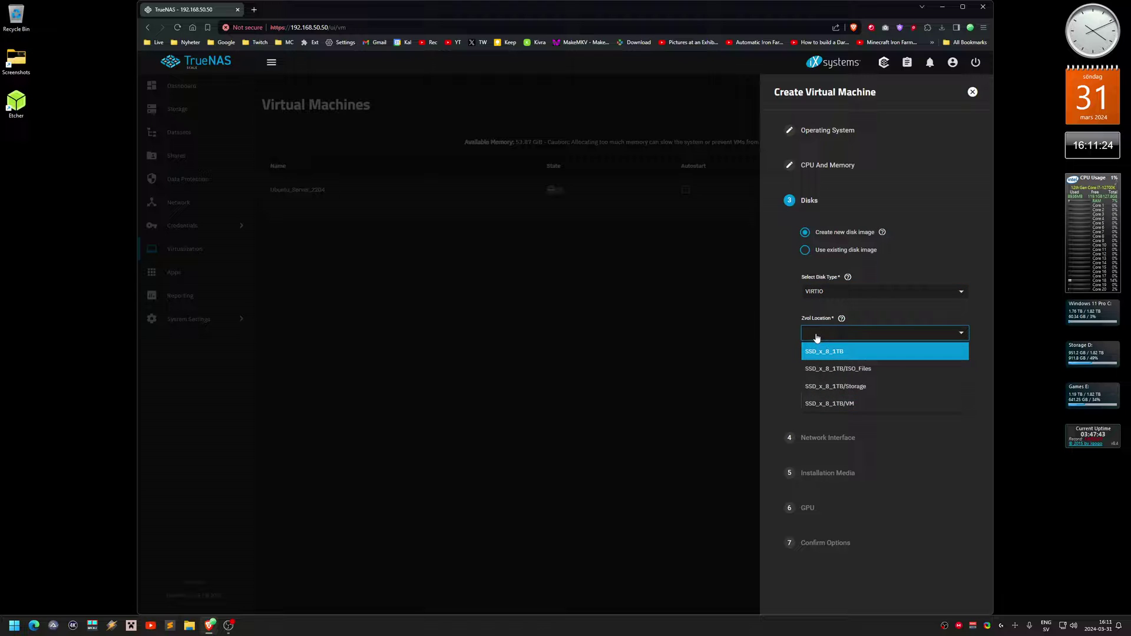
click(852, 404)
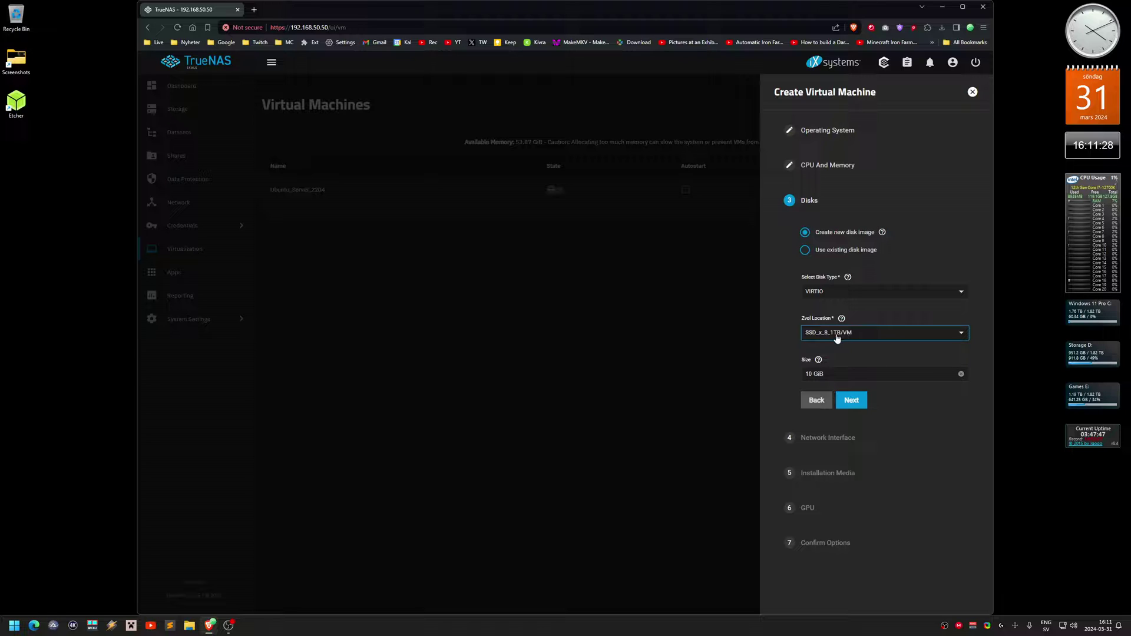
click(814, 376)
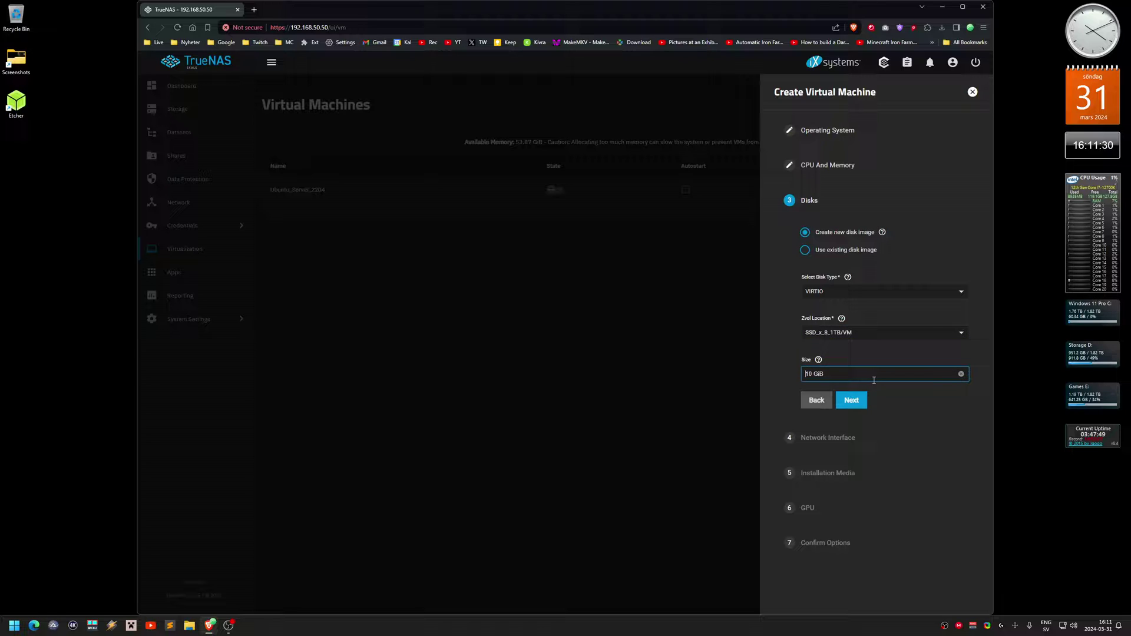
key(BackSpace)
- Finish the 250 GiB disk size, attach the VirtIO adapter to enp6s0, and reach Installation Media
text(25)
click(853, 402)
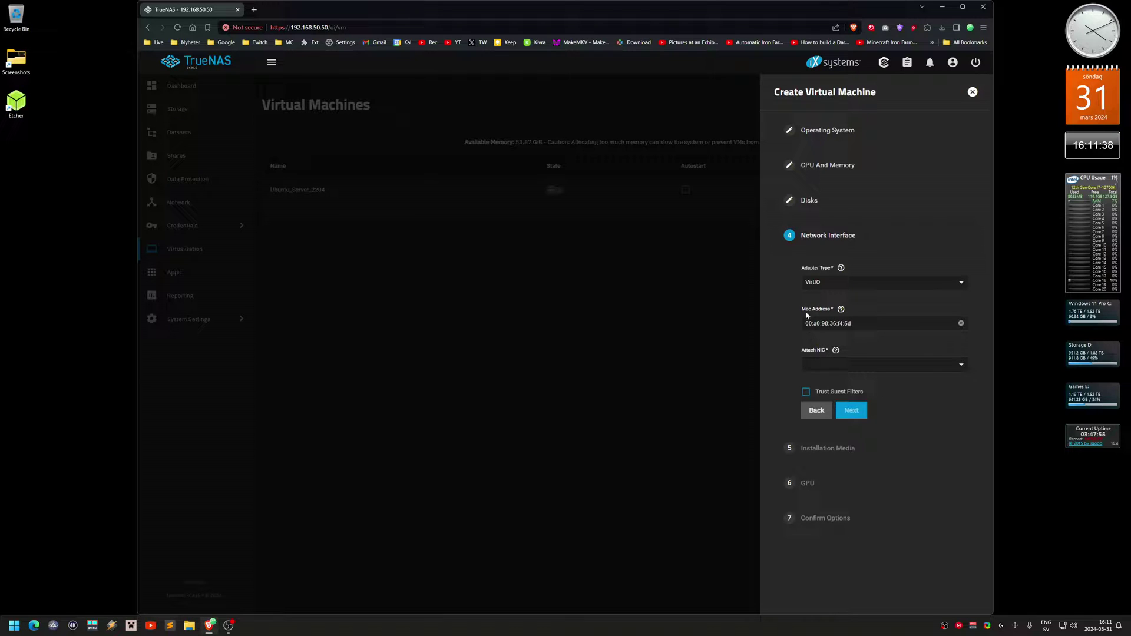
click(821, 366)
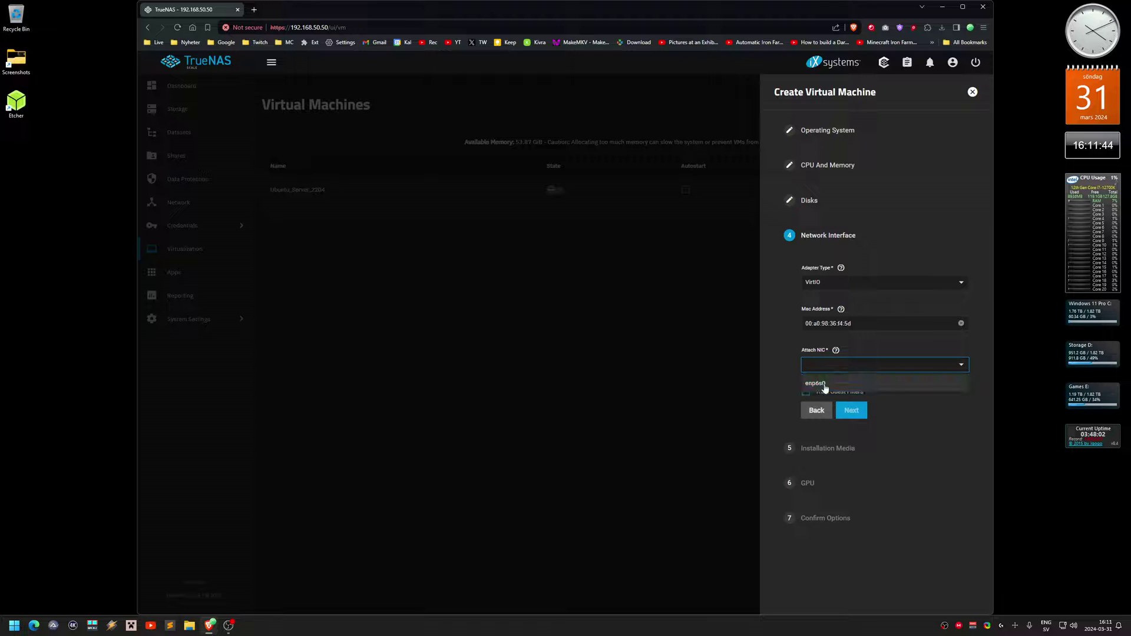
click(819, 384)
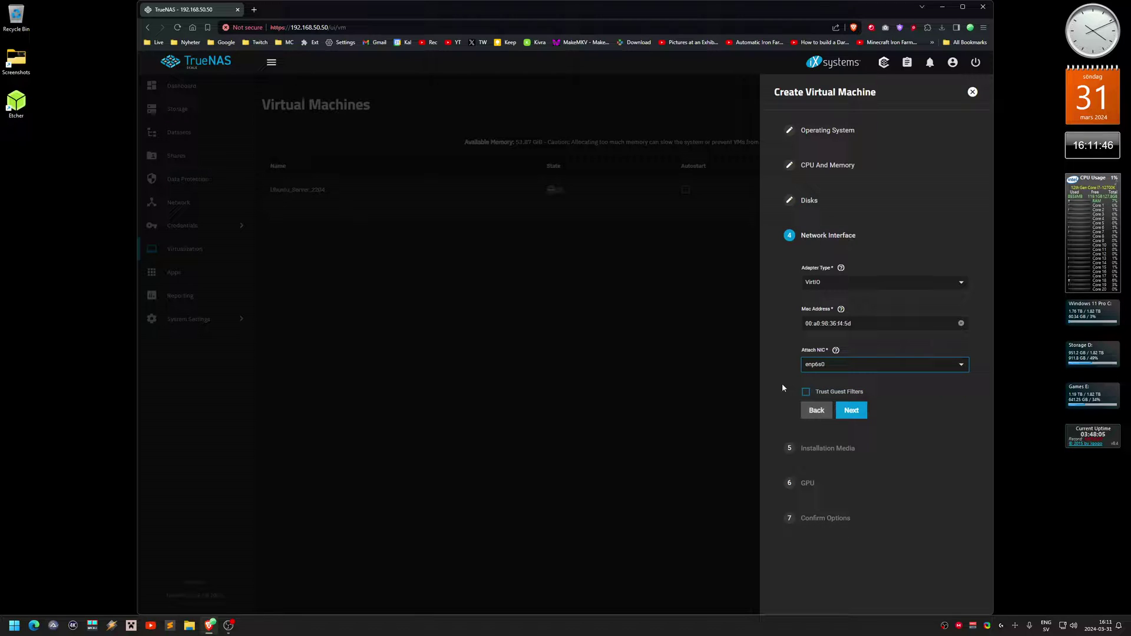
click(783, 362)
click(852, 414)
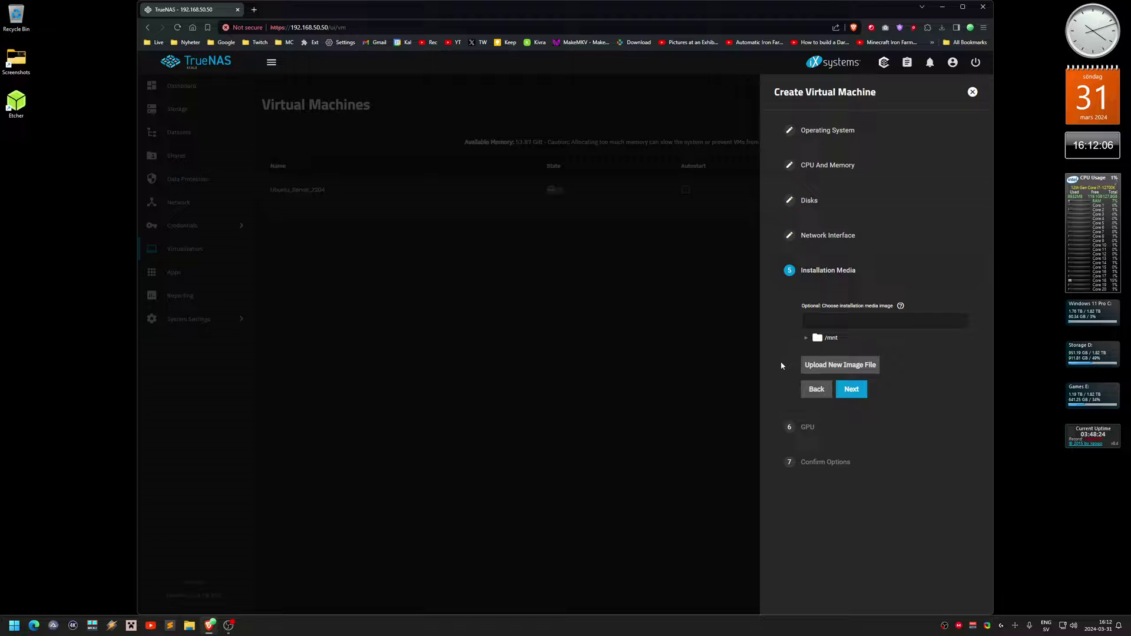
- Upload ubuntu-22.04.4-live-server-amd64.iso to /mnt/SSD_x_8_1TB/ISO_Files as the installation image
click(837, 366)
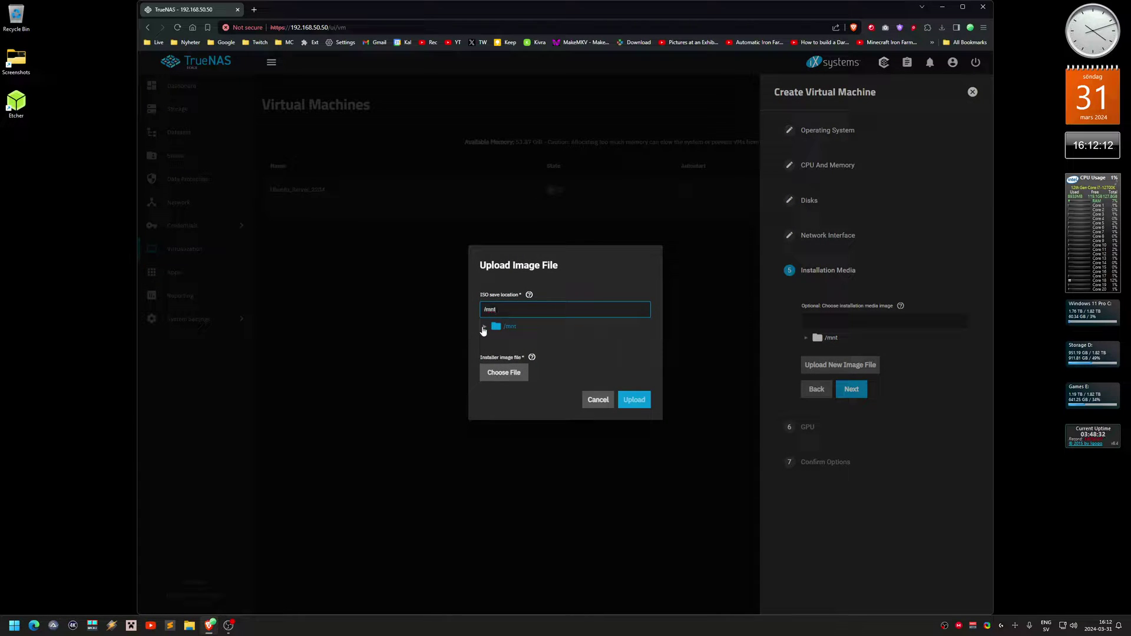
click(493, 325)
click(495, 332)
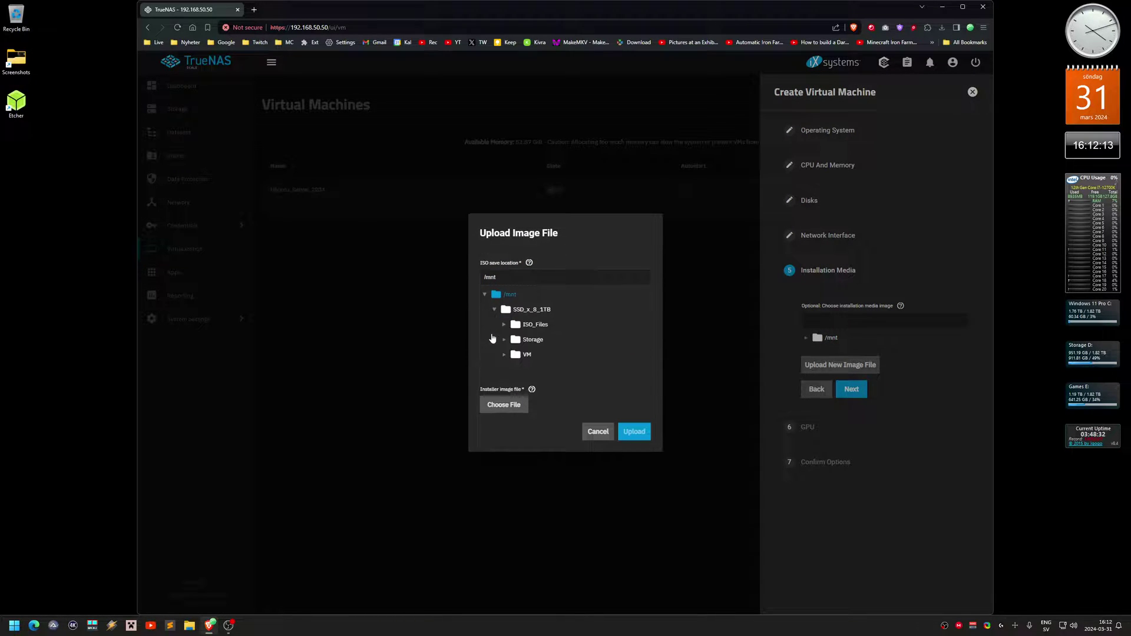
click(537, 326)
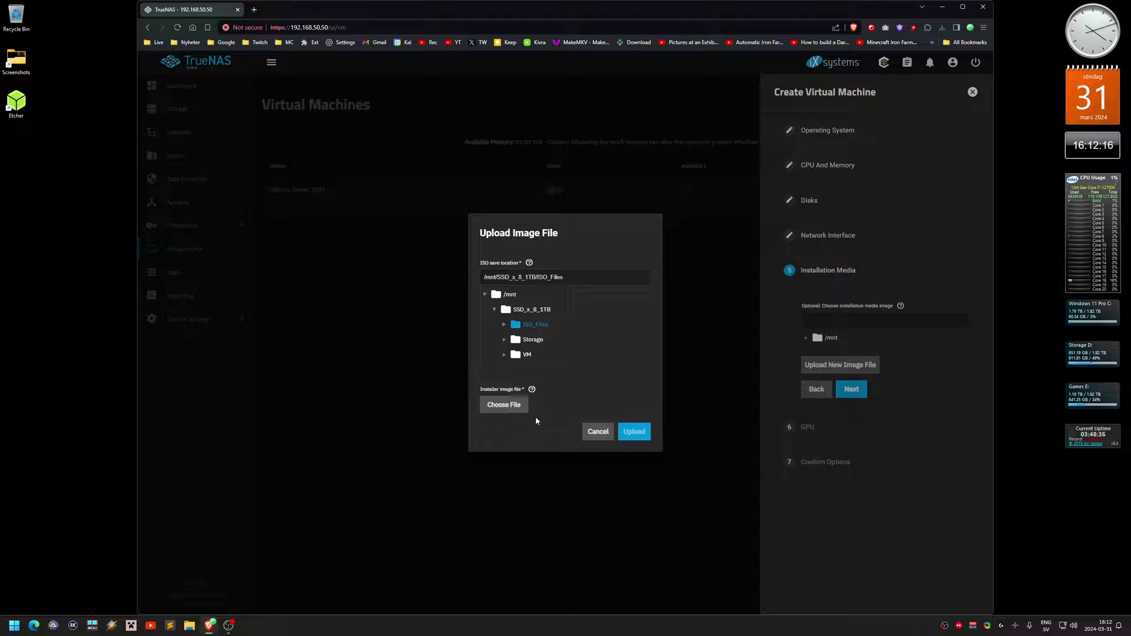
click(505, 412)
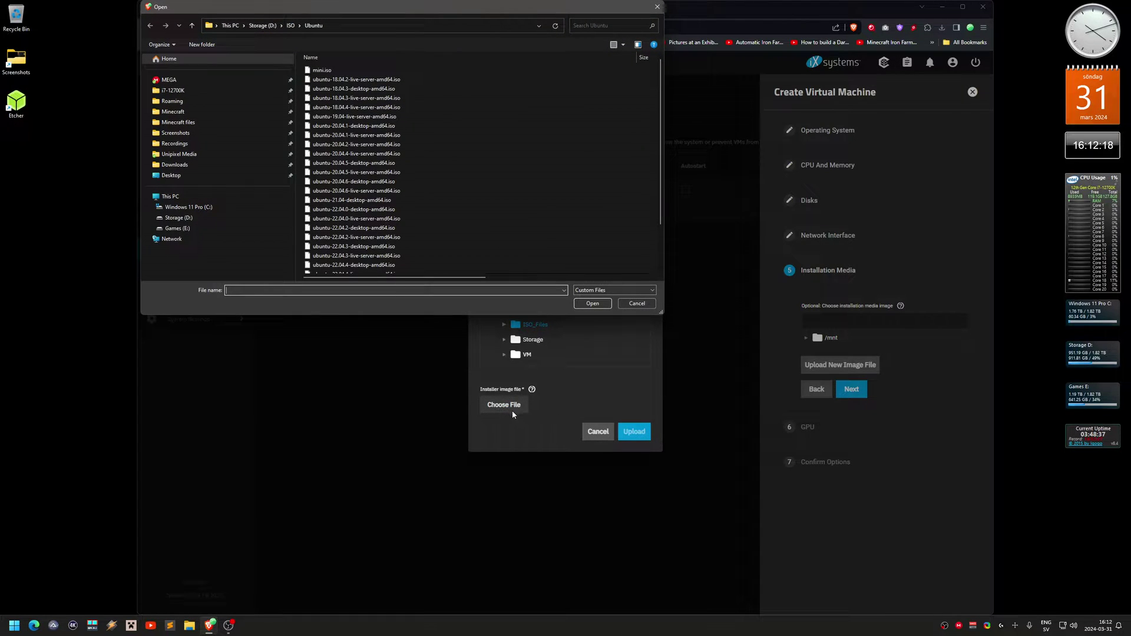
scroll(427, 273, down, 2)
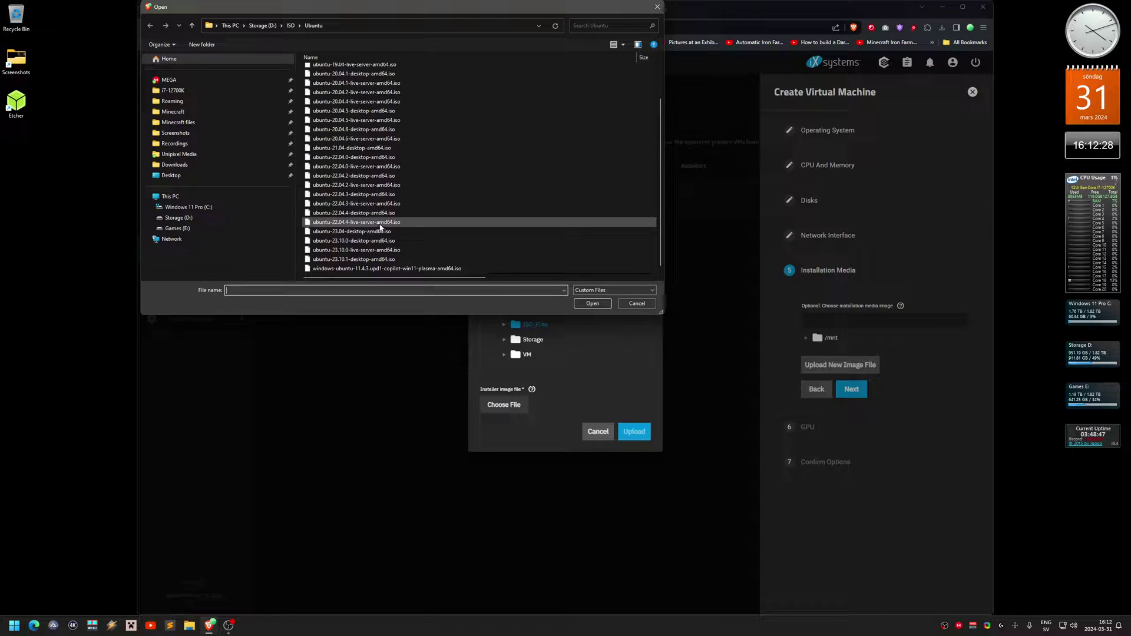
click(380, 226)
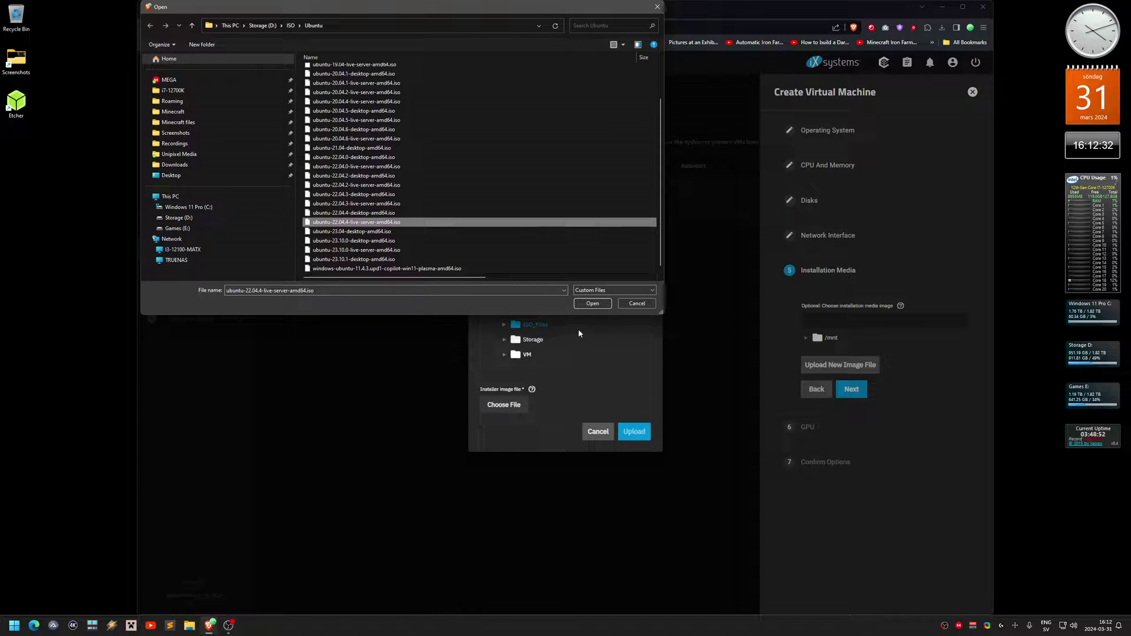
click(593, 304)
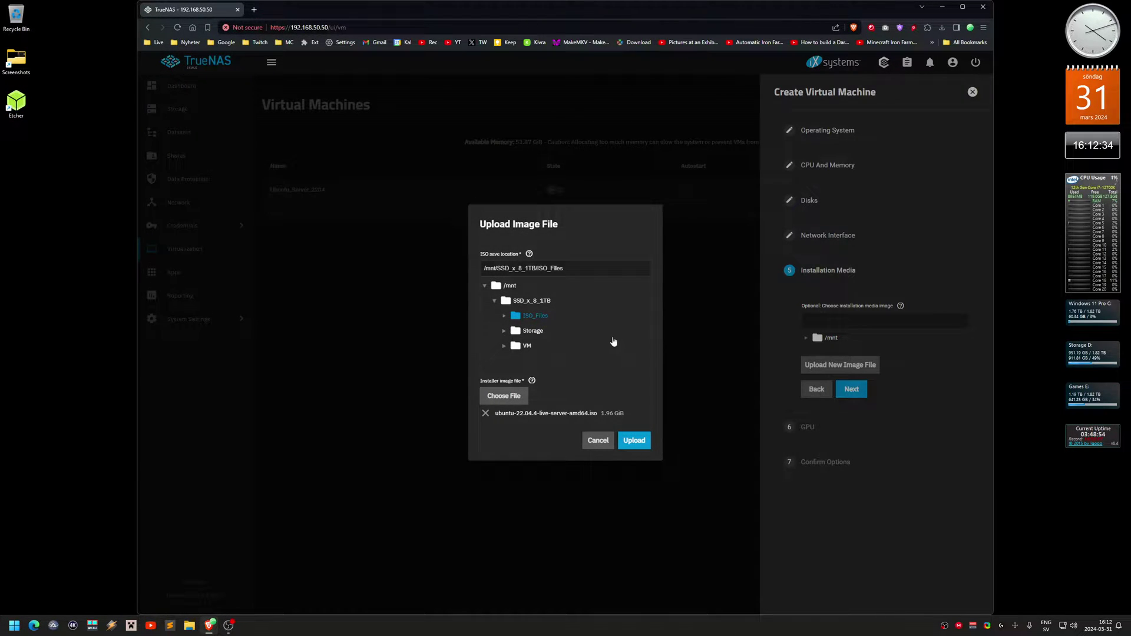
click(639, 445)
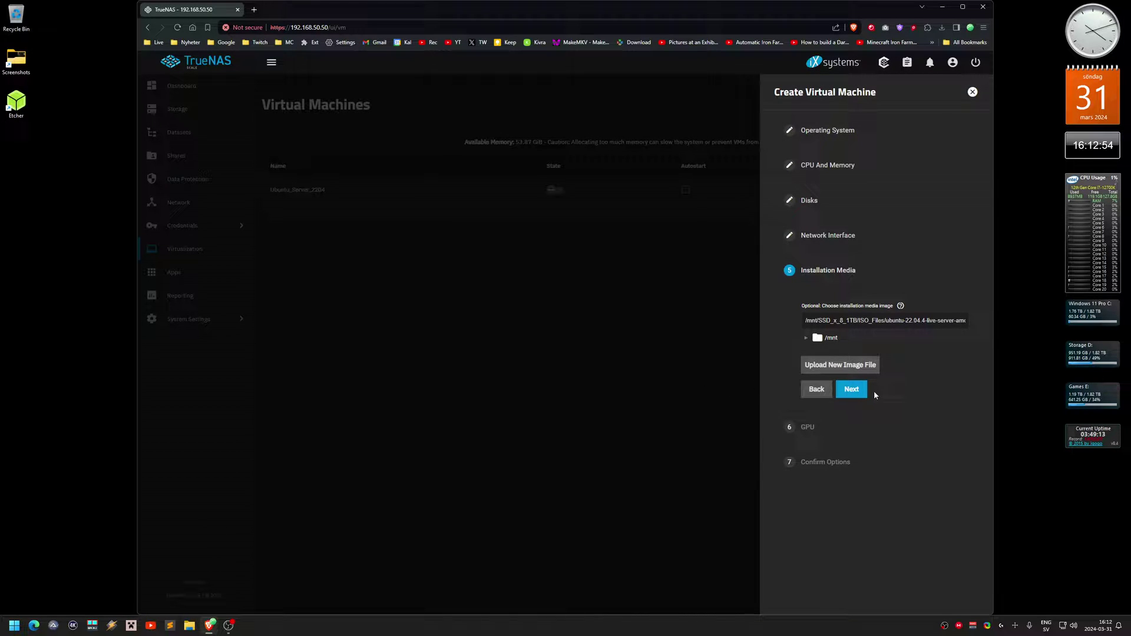
- Pass the Installation Media and GPU steps with defaults to reach Confirm Options
click(852, 390)
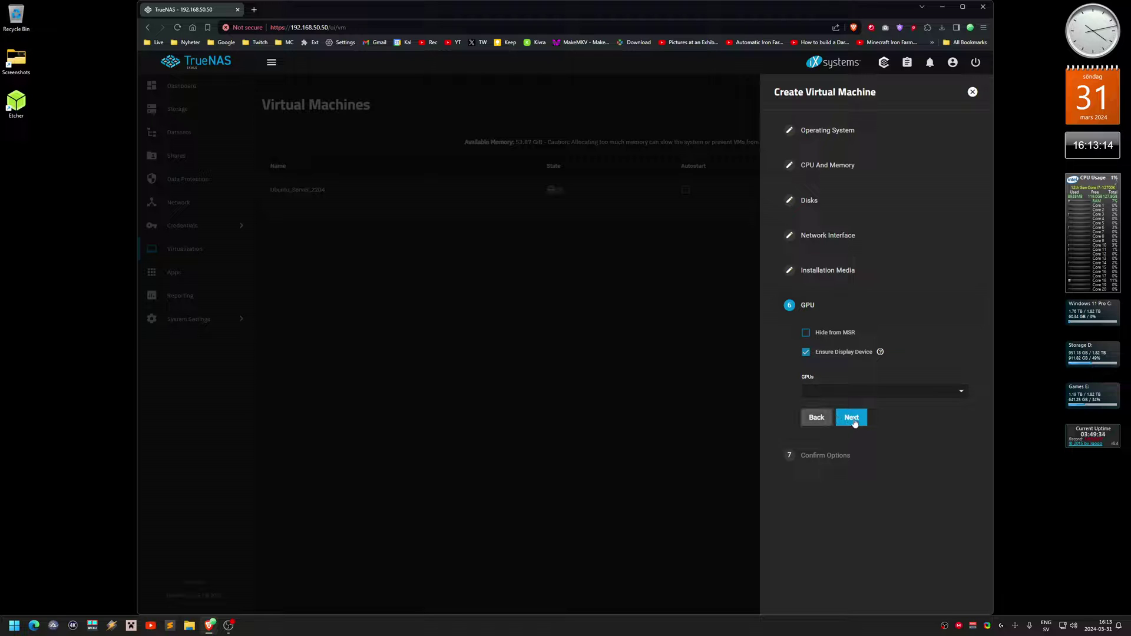
click(852, 420)
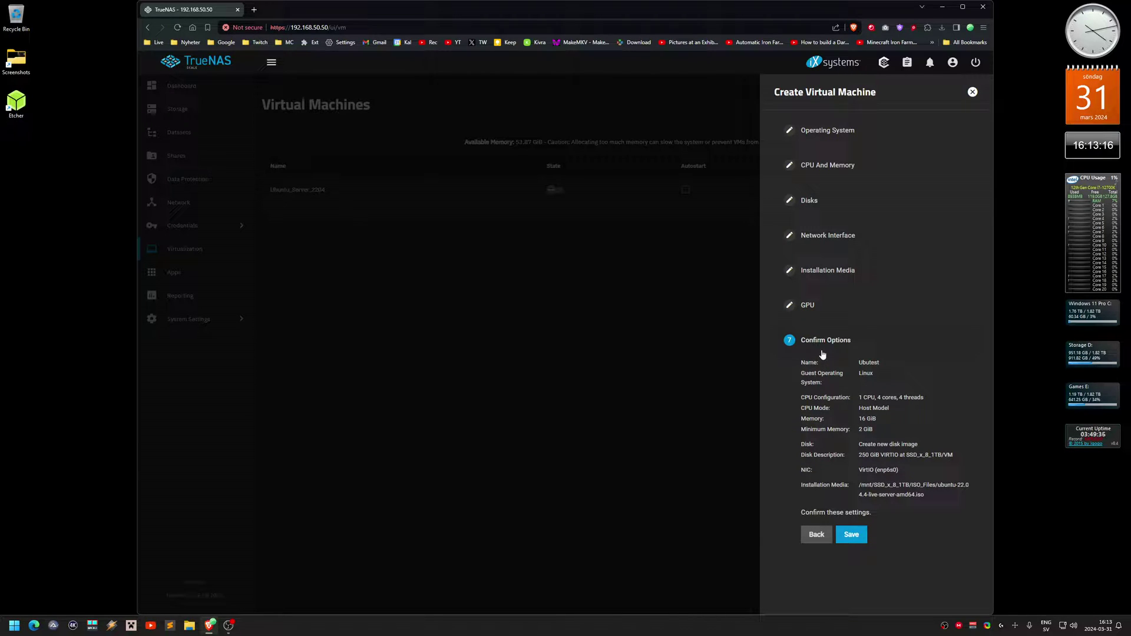
- Save the Ubutest VM, expand its row in Virtual Machines, and start it
click(851, 536)
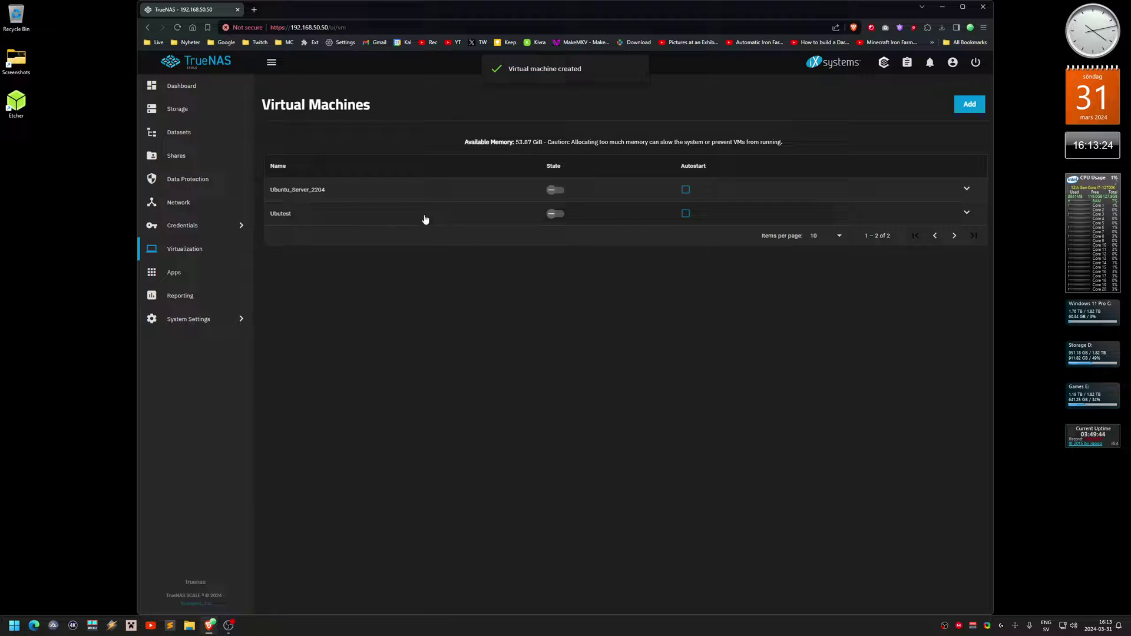
click(362, 218)
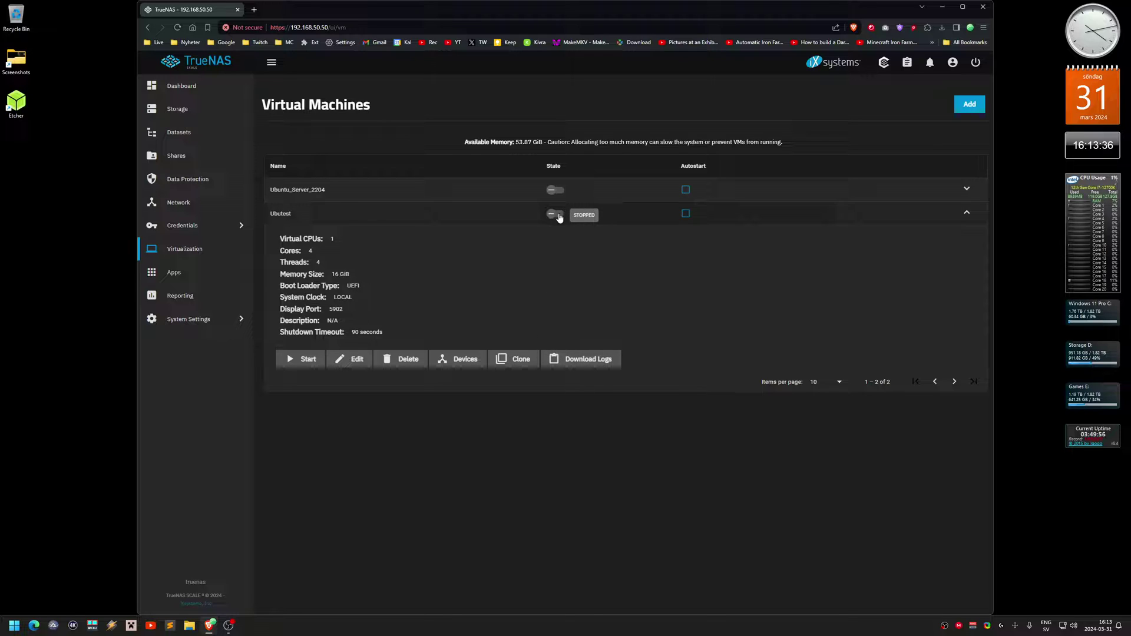
click(302, 360)
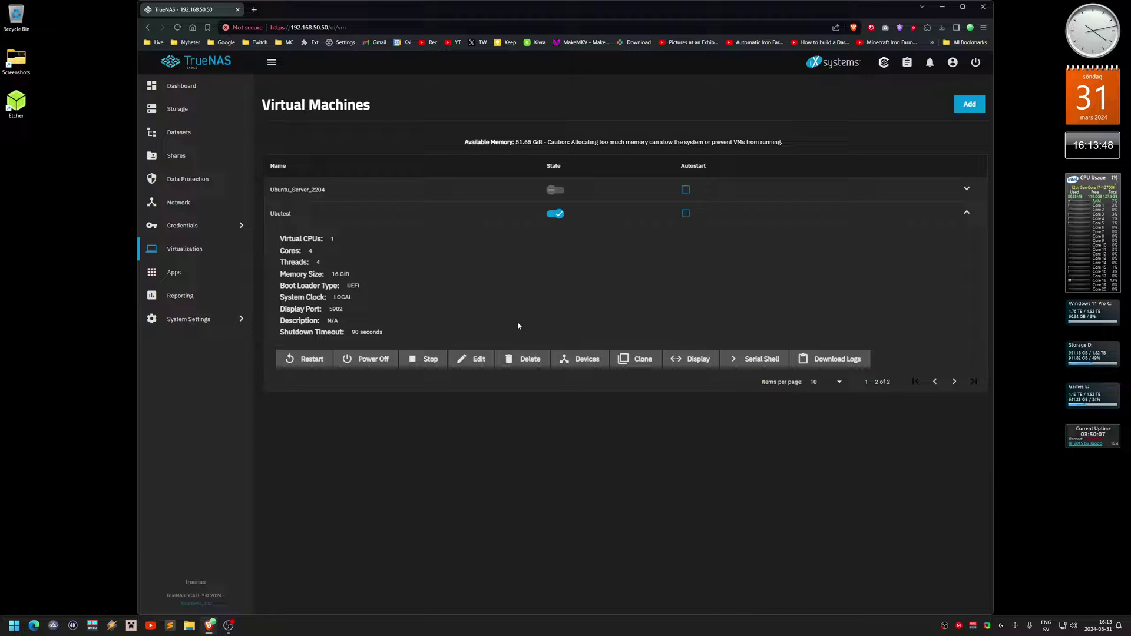
- Connect to the Ubutest VM display with the display password and halt the GRUB countdown
click(696, 365)
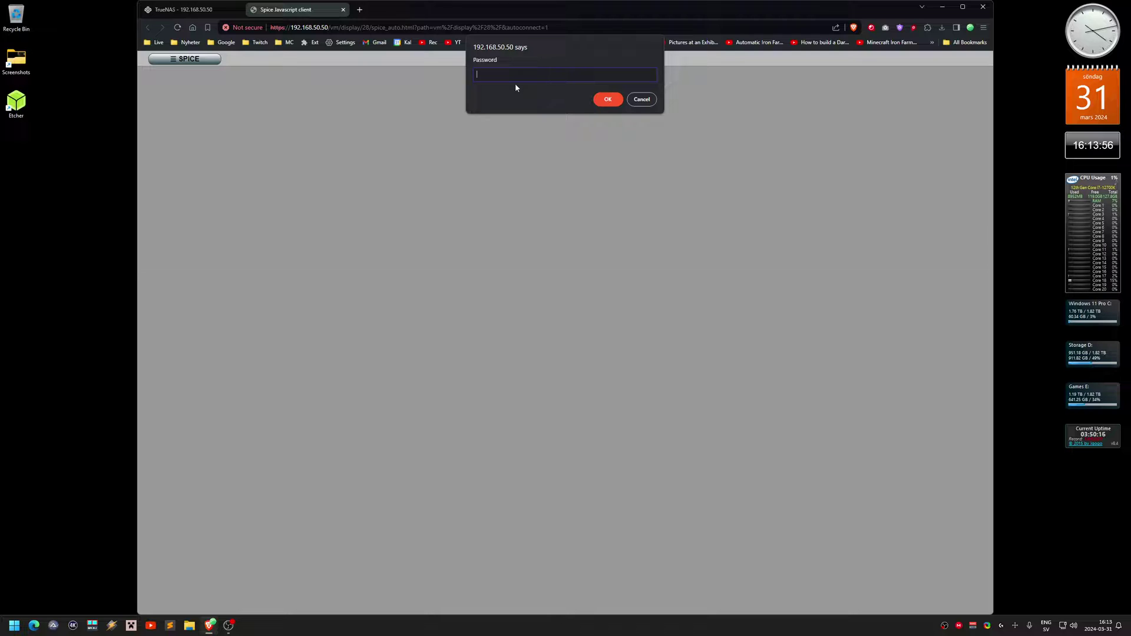
click(608, 100)
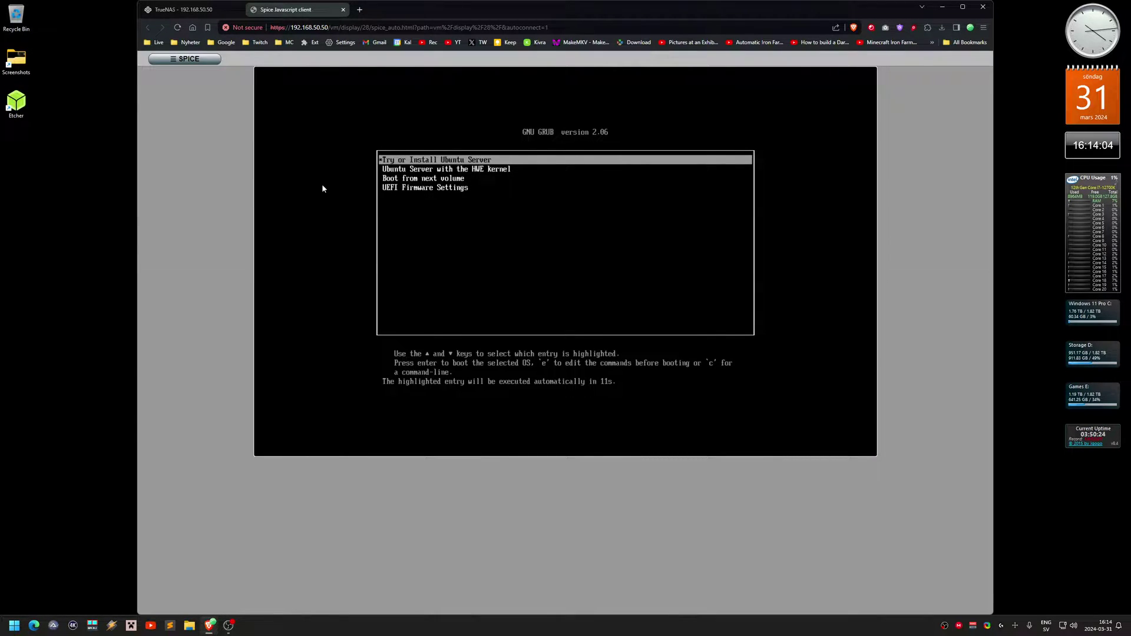
key(Down)
key(Up)
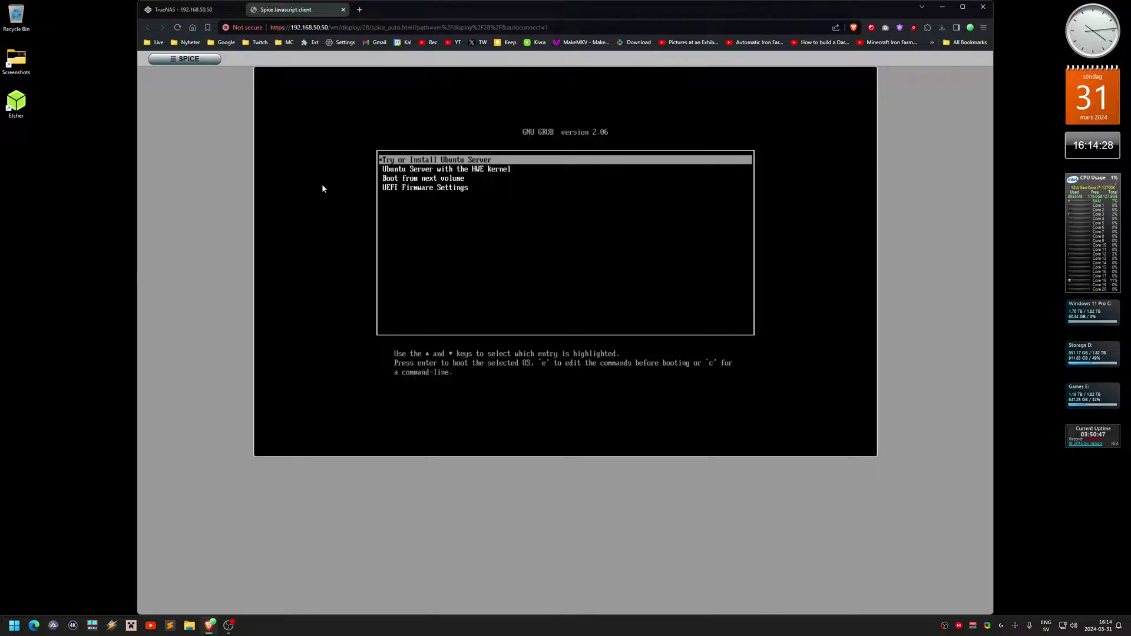
- Boot 'Try or Install Ubuntu Server' and keep English selected in the installer's language list
key(Return)
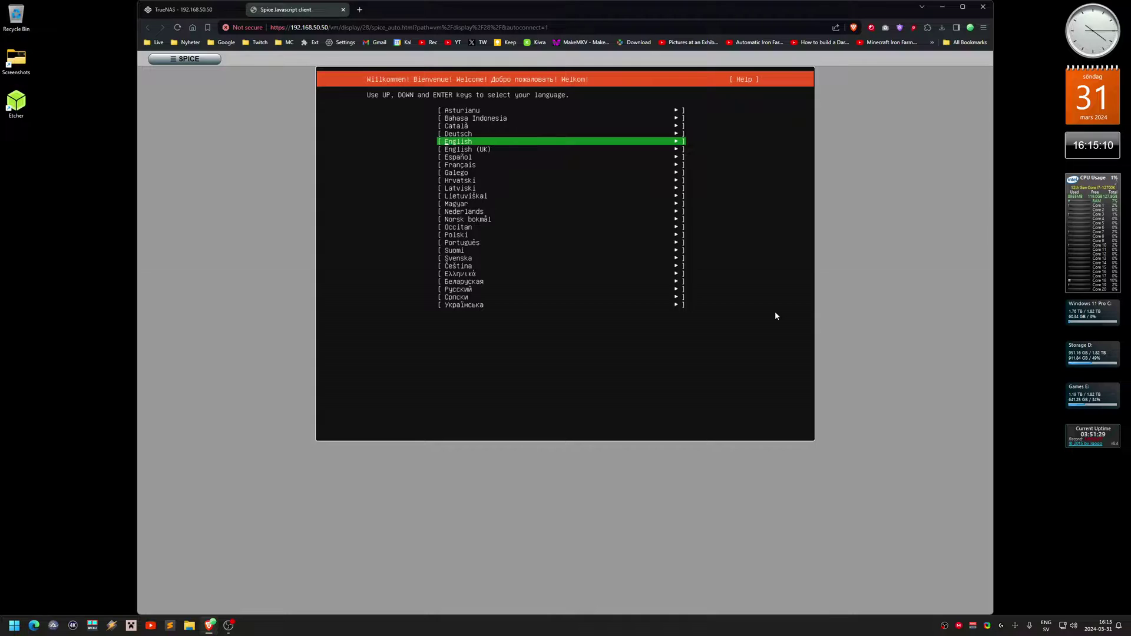
key(Up)
key(Up)
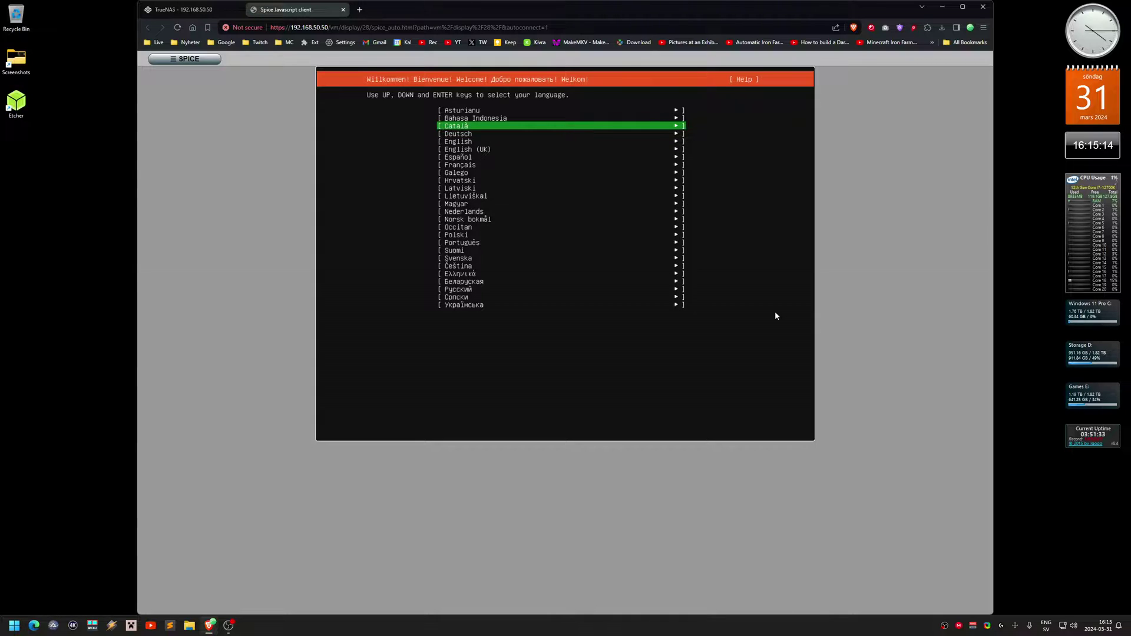
key(Down)
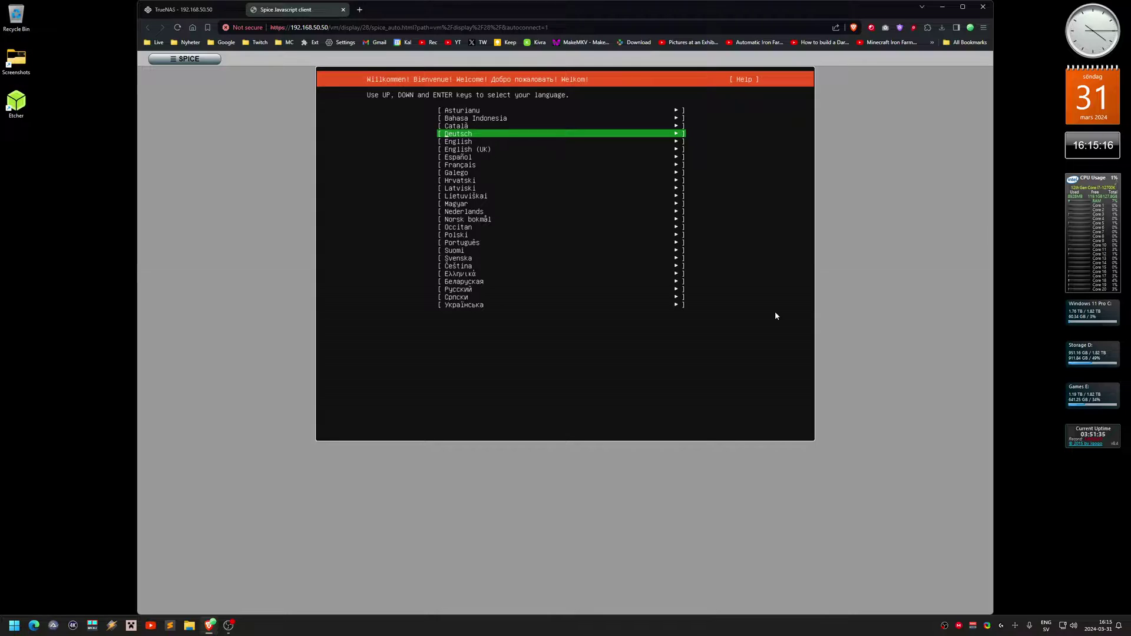
key(Down)
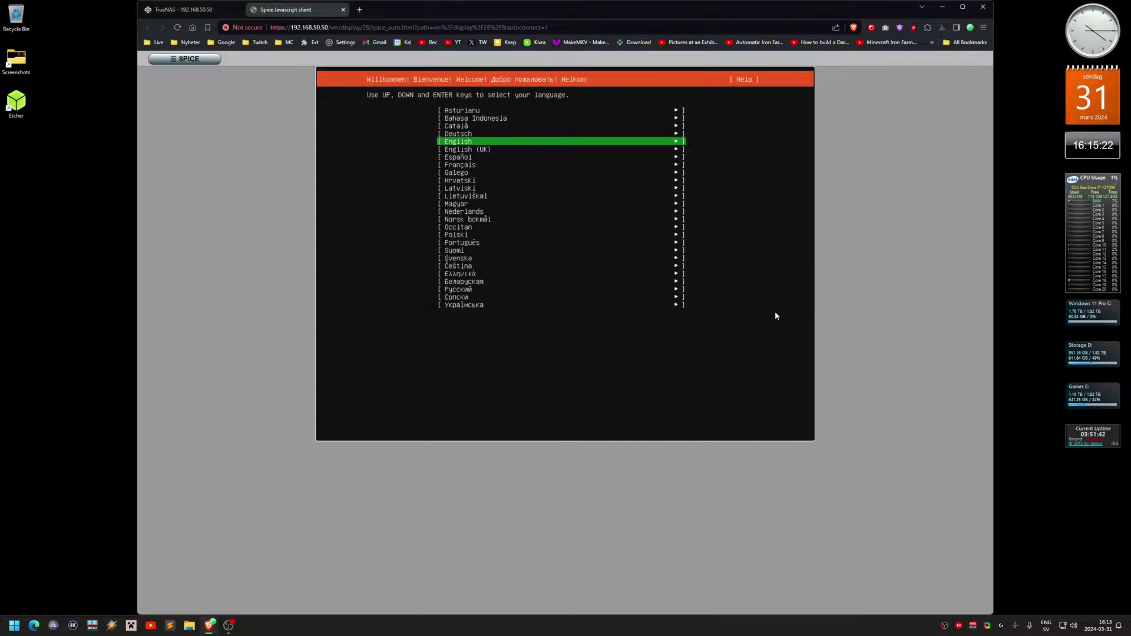
- Continue in English and pick Swedish from the keyboard layout list
key(Return)
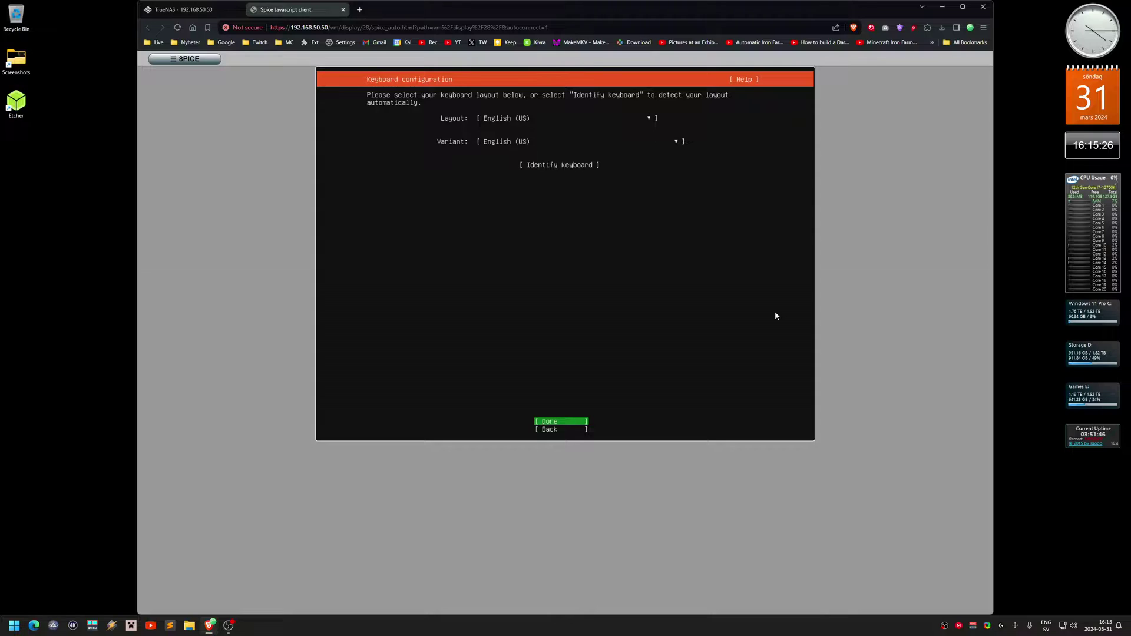
key(Down)
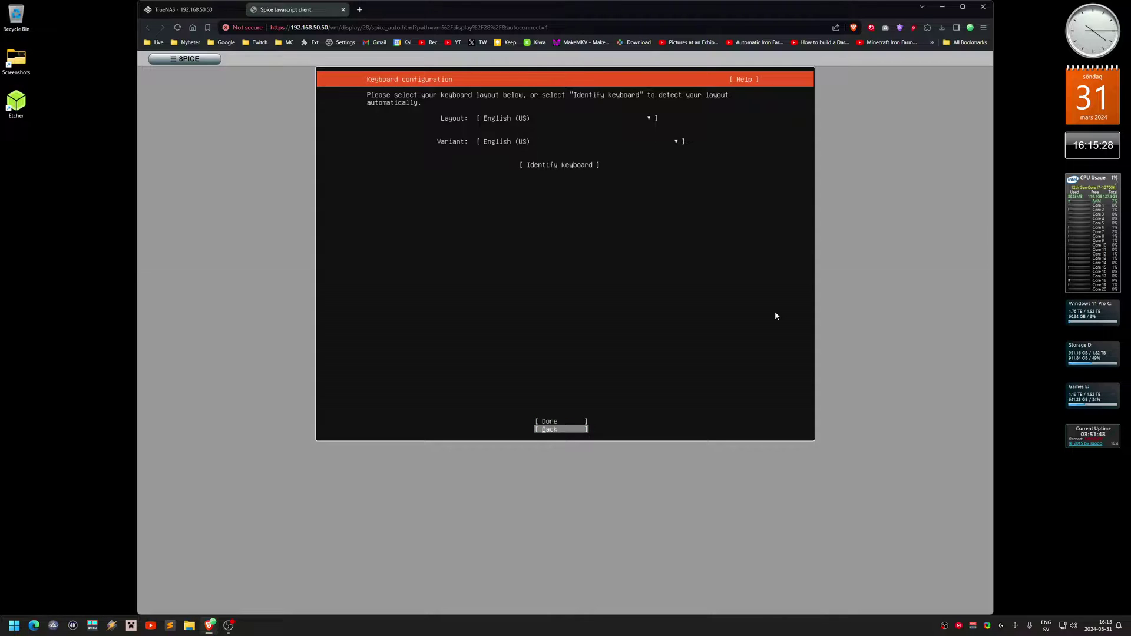
key(Tab)
key(Tab)
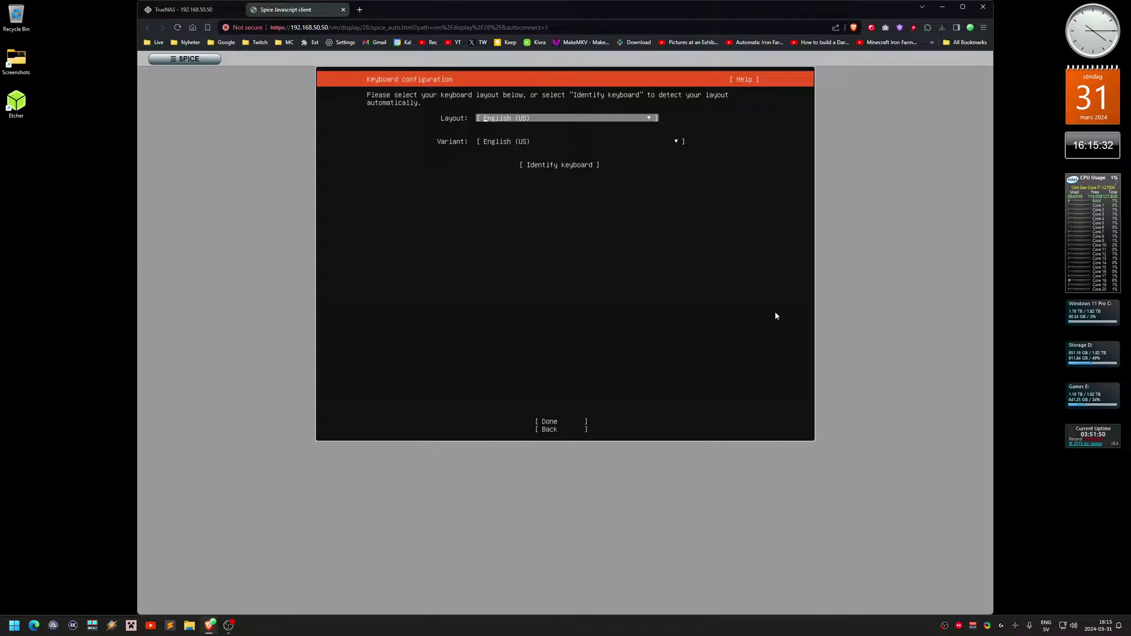
key(Return)
key(Down)
key(Down)
key(Down)
key(Down)
key(Down)
key(Down)
key(Down)
key(Down)
key(Down)
key(Down)
key(Down)
key(Down)
key(Down)
key(Down)
key(Down)
key(Down)
key(Down)
key(Down)
key(Down)
key(Down)
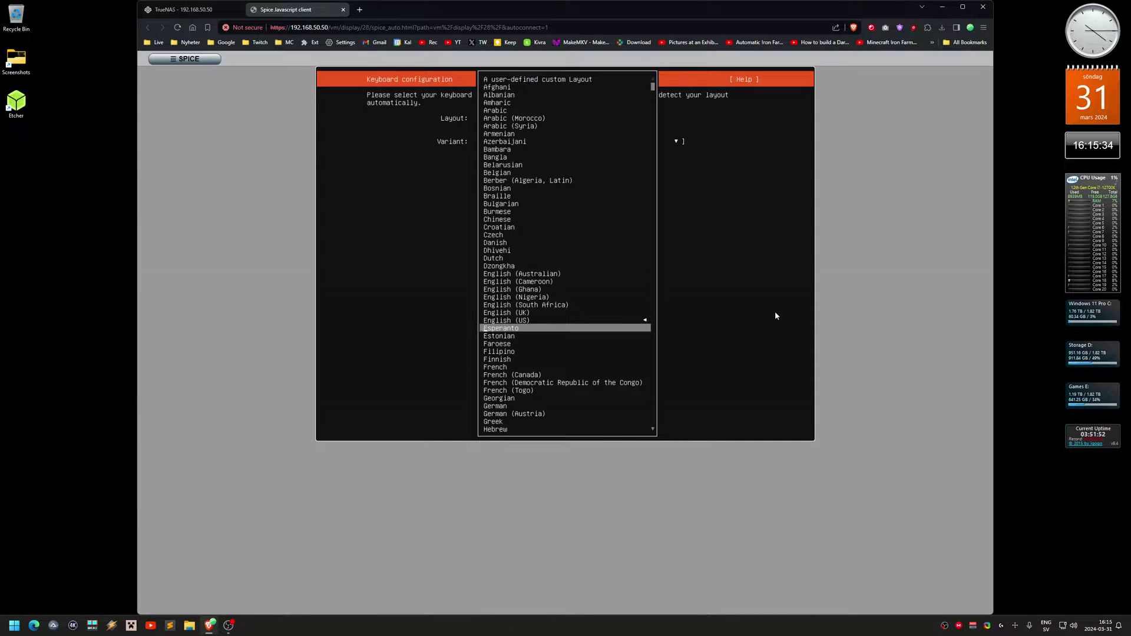
key(Down)
key(Down)
key(Down)
key(Down)
key(Down)
key(Down)
key(Down)
key(Down)
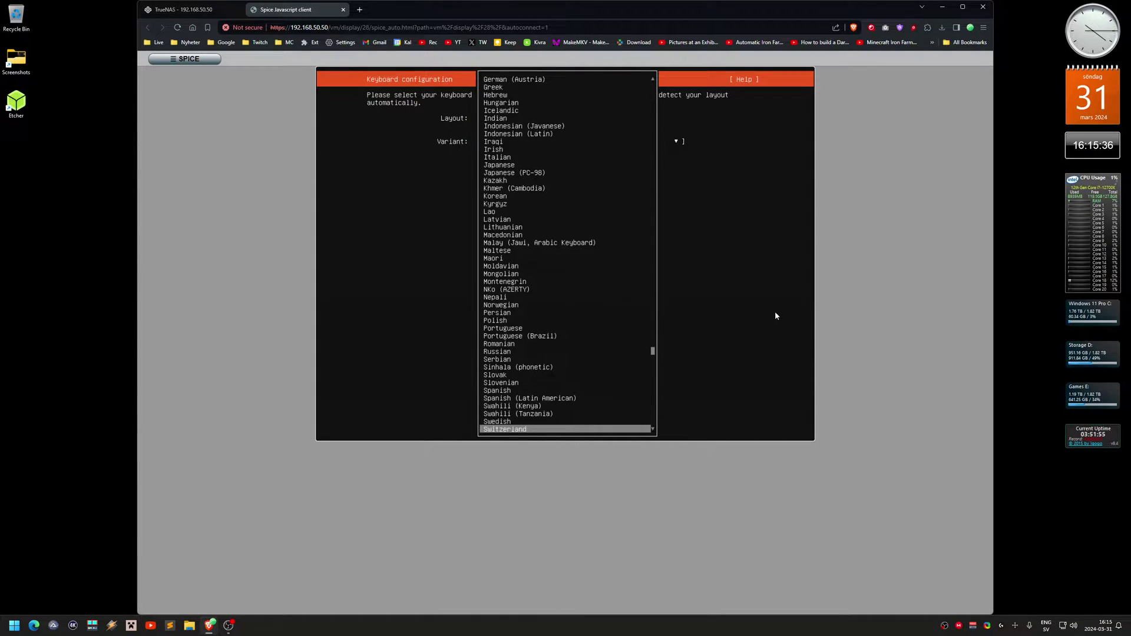
key(Down)
key(Down)
key(Down)
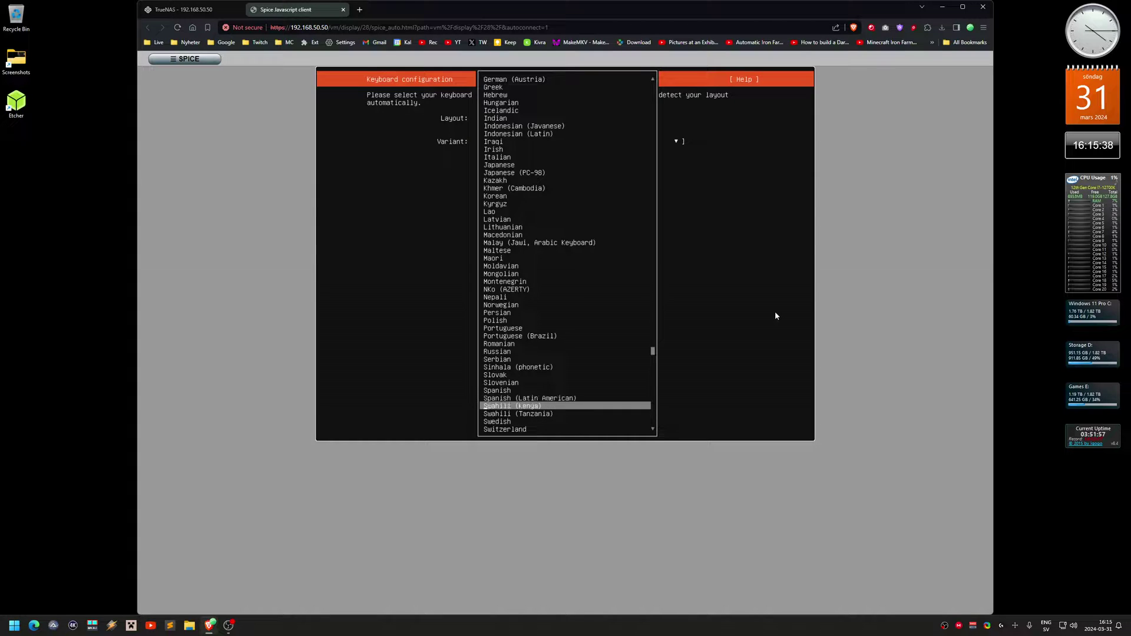
key(Return)
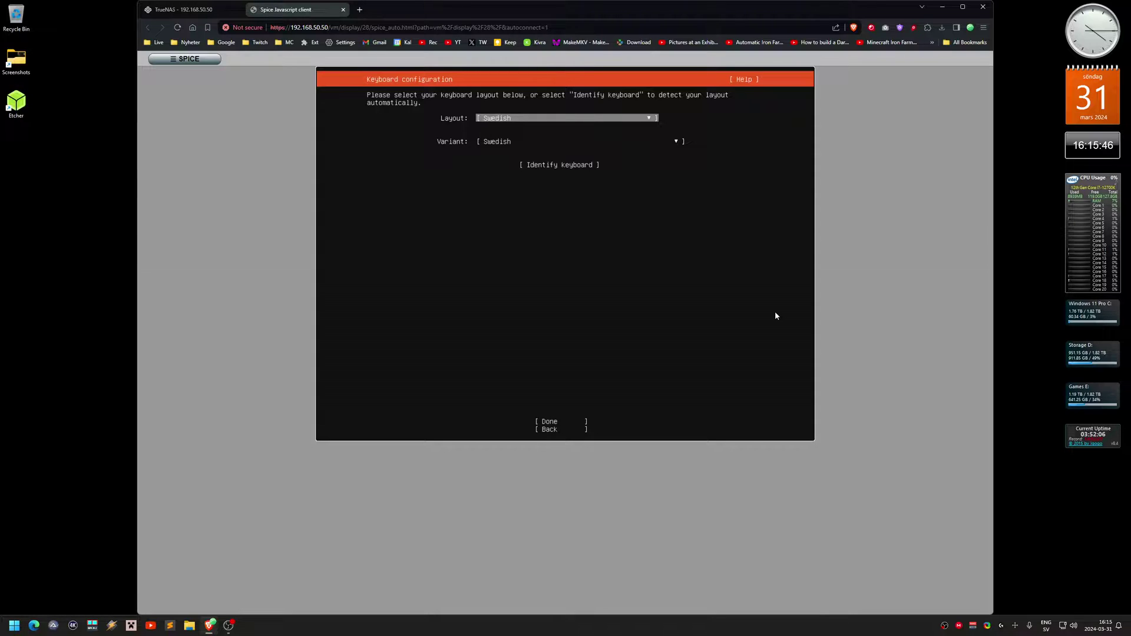
key(Tab)
key(Tab)
key(Tab)
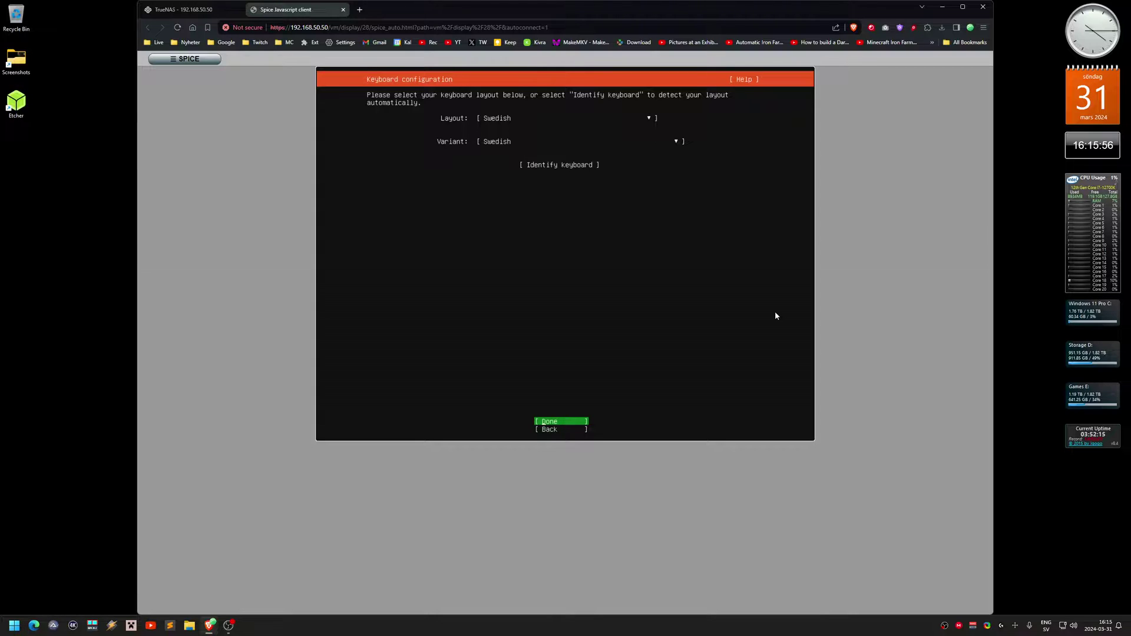
- Accept Swedish keyboard, default install type, ens3 DHCP, no proxy and the se.archive.ubuntu.com mirror
key(Return)
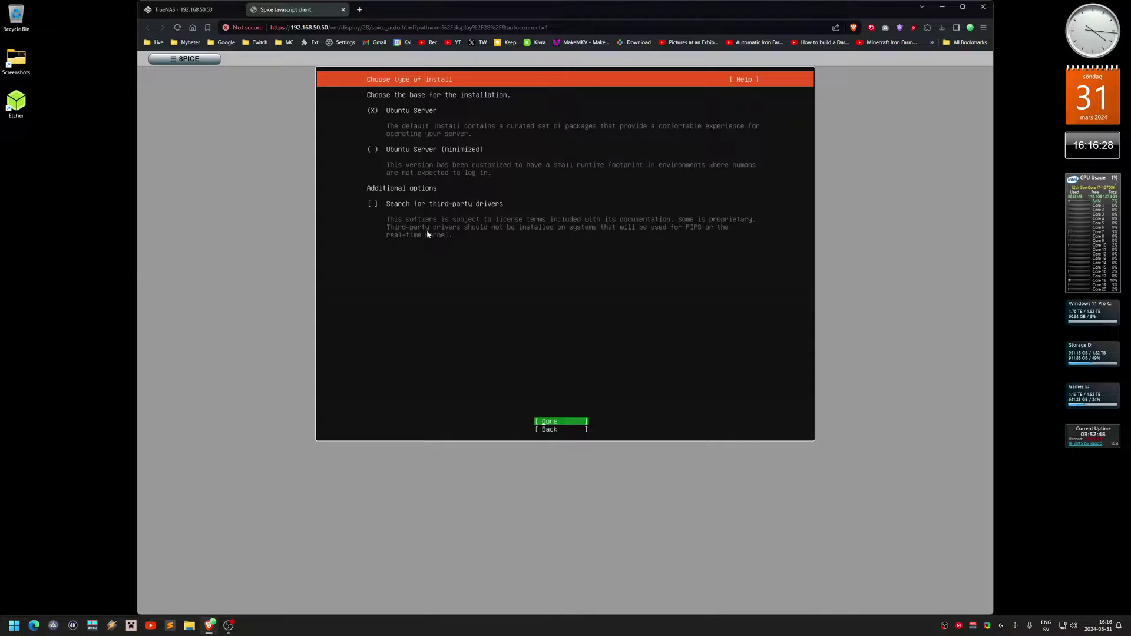
key(Return)
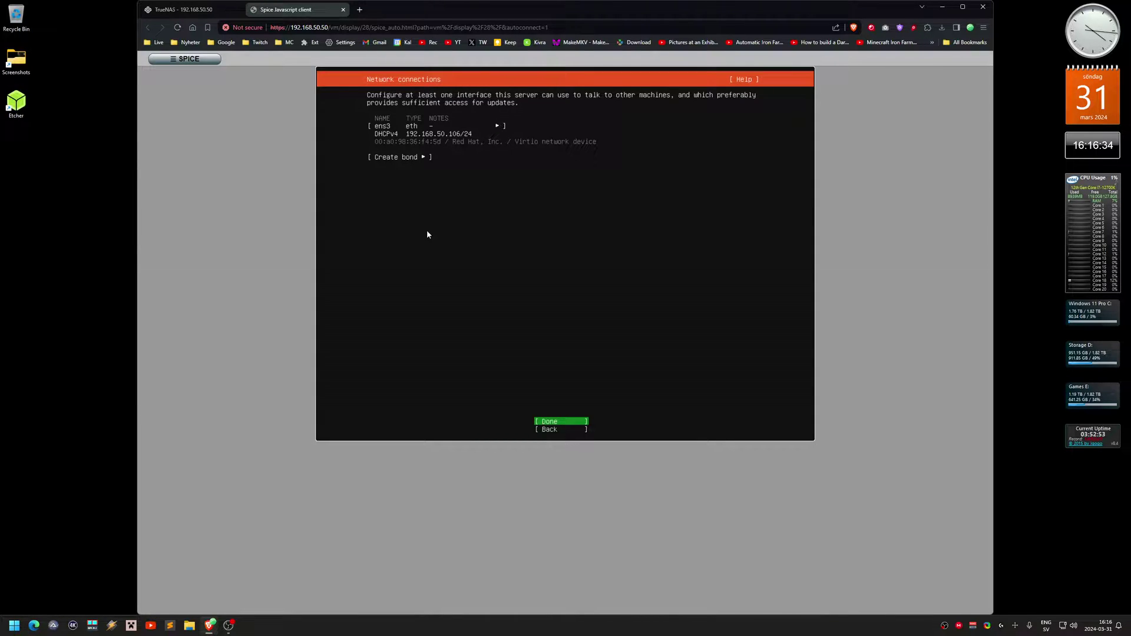
key(Return)
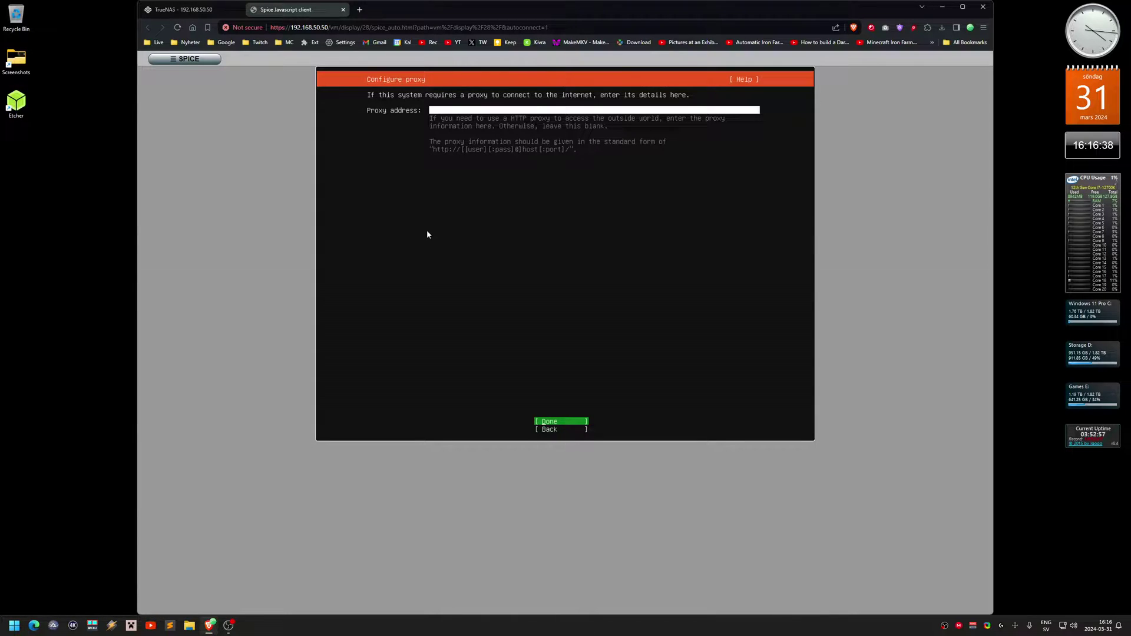
key(Return)
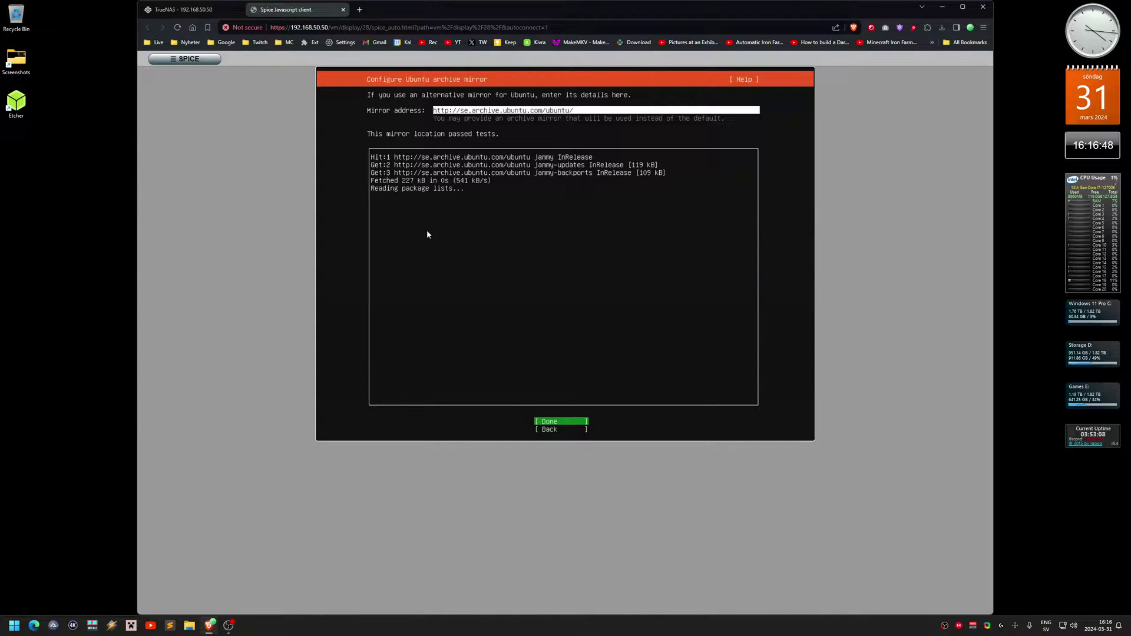
key(Return)
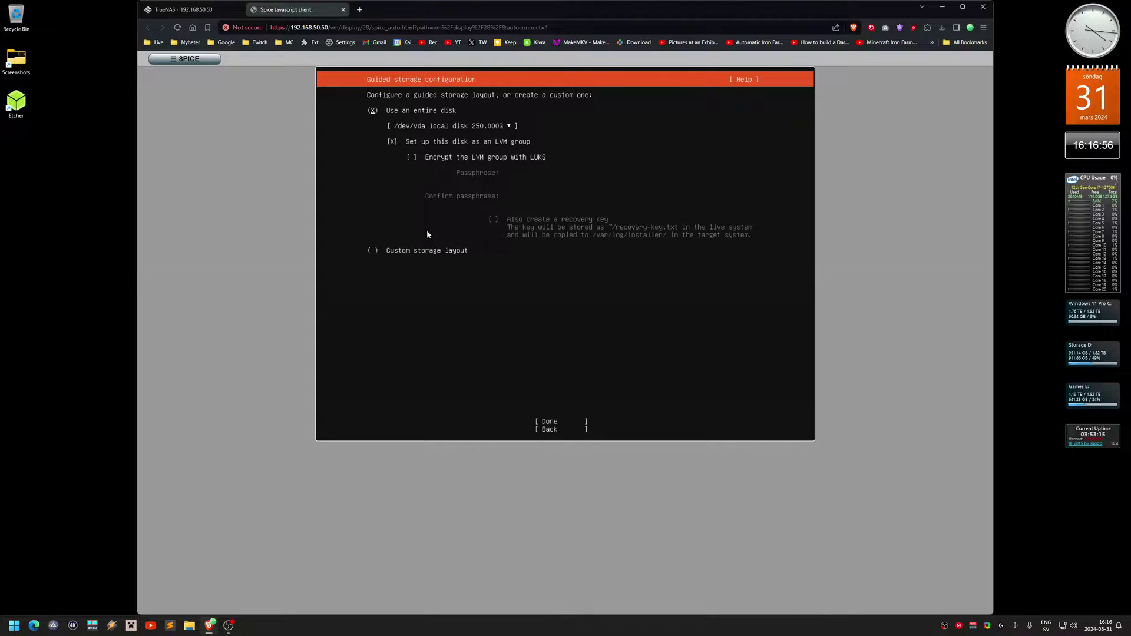
- Use the entire 250G /dev/vda disk with 'Set up this disk as an LVM group' unchecked
key(Down)
key(Up)
key(Down)
key(space)
key(Tab)
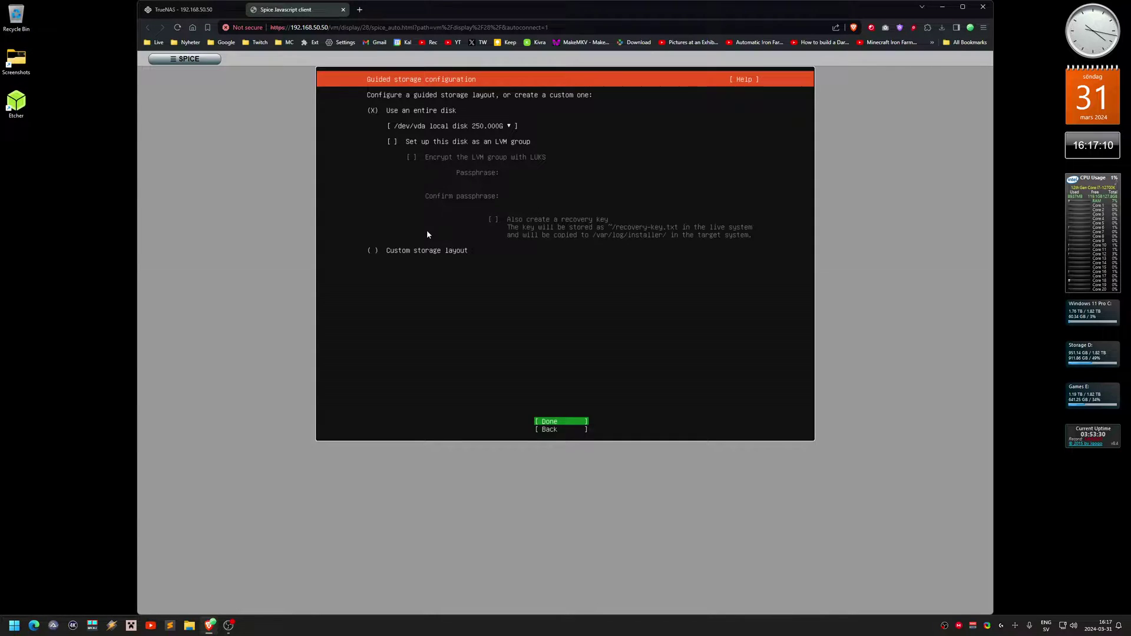
key(Return)
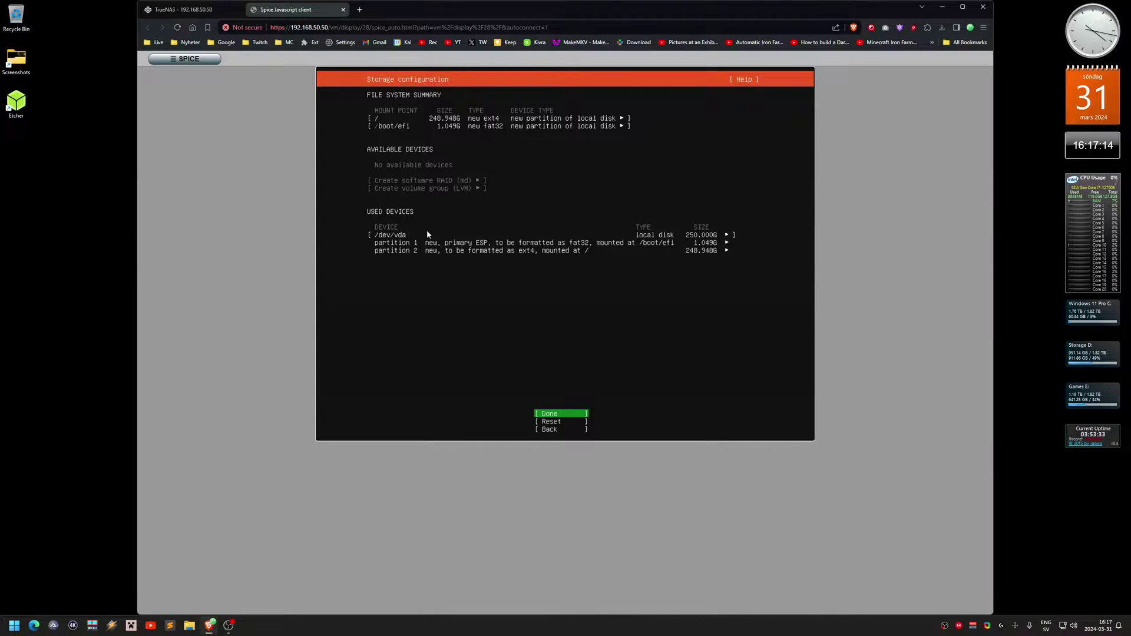
- Accept the 248.94G ext4 root plus 1.049G /boot/efi layout and confirm formatting
key(Return)
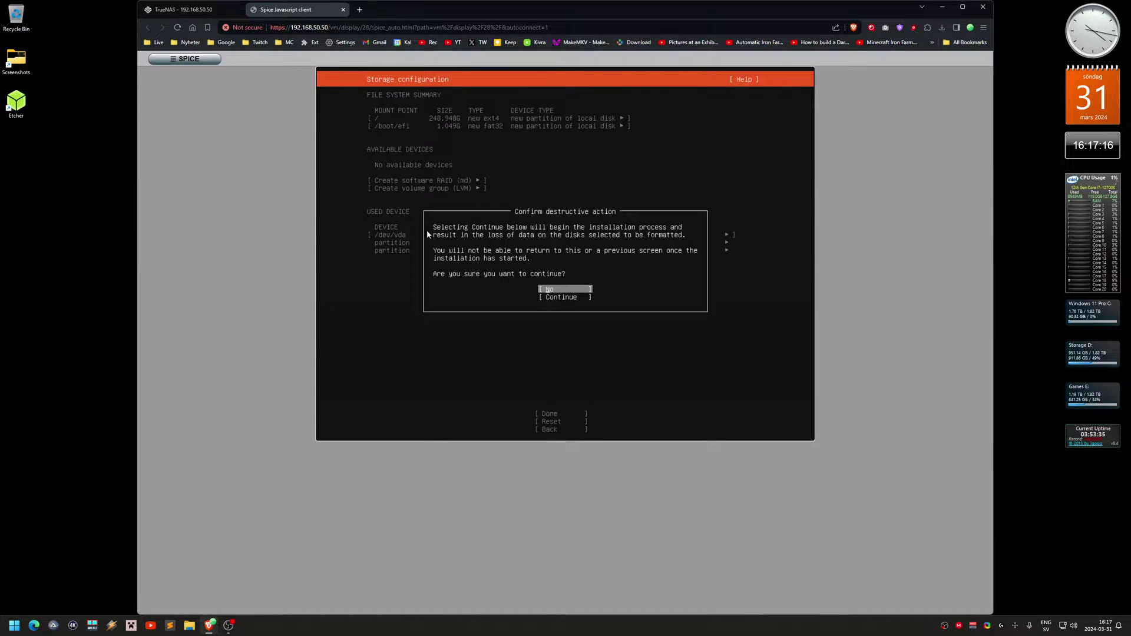
key(Down)
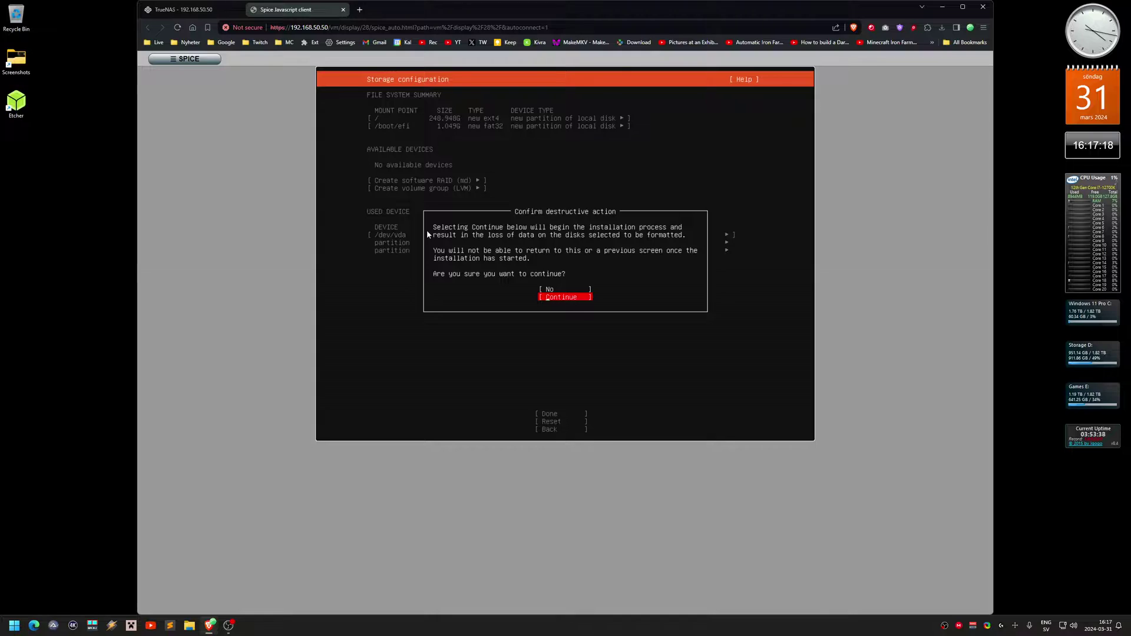
key(Return)
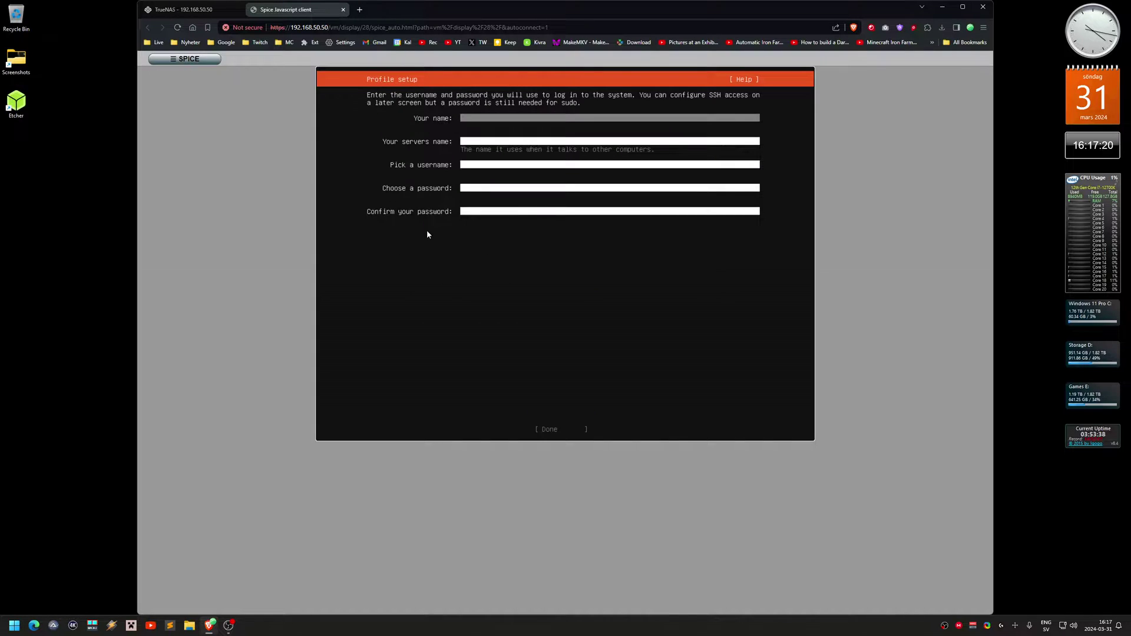
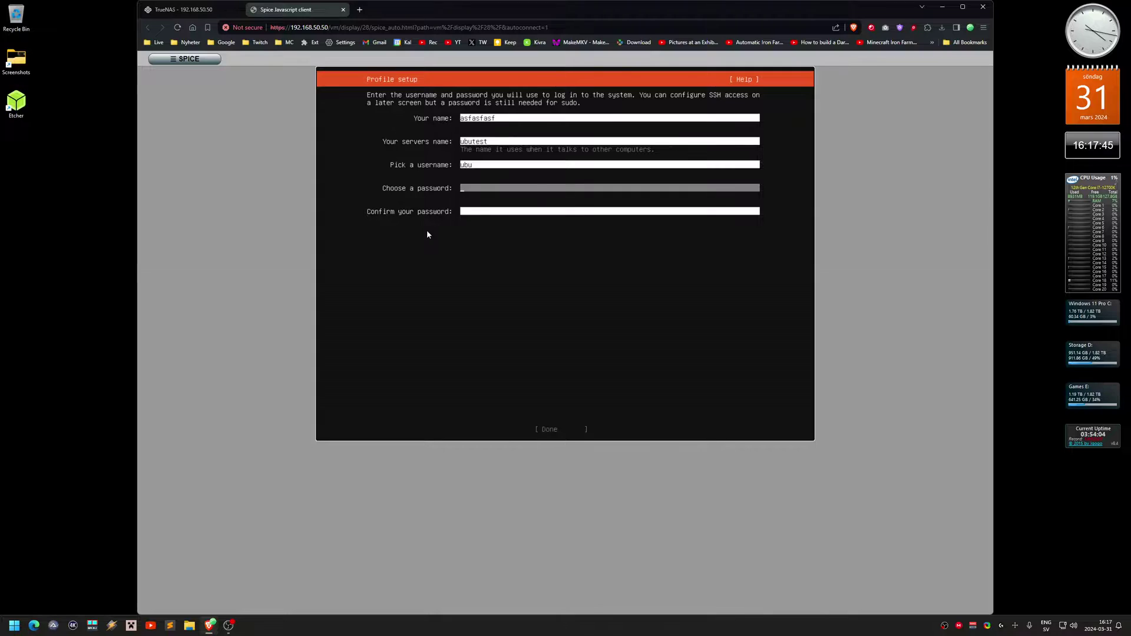
- Enter and confirm the account password, then accept the profile setup
text(**)
key(Tab)
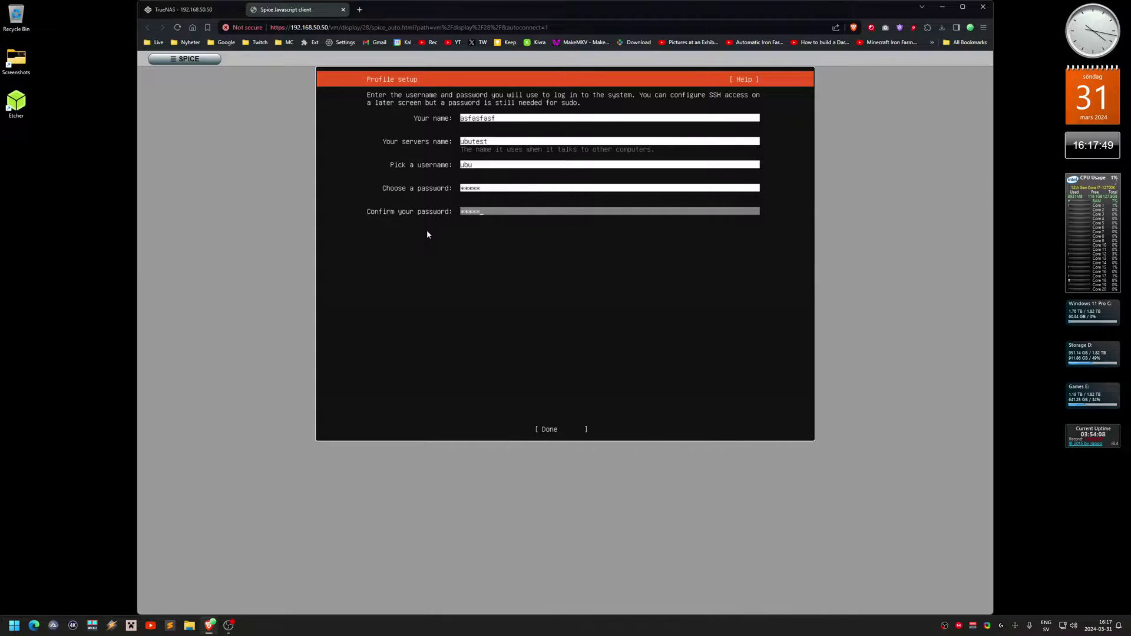
key(Tab)
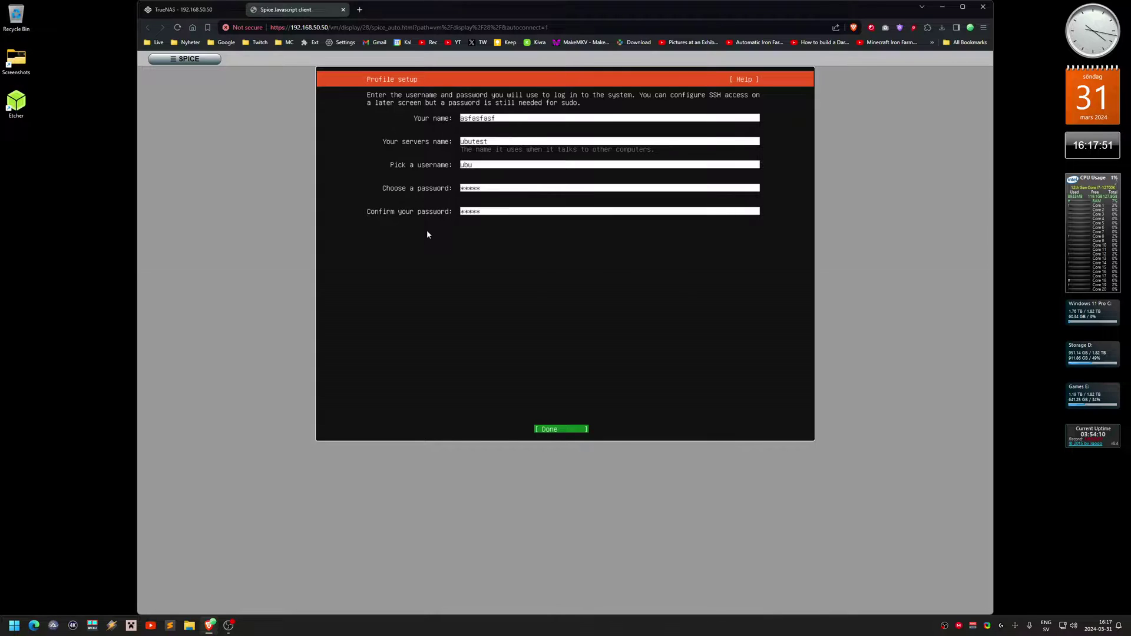
key(Return)
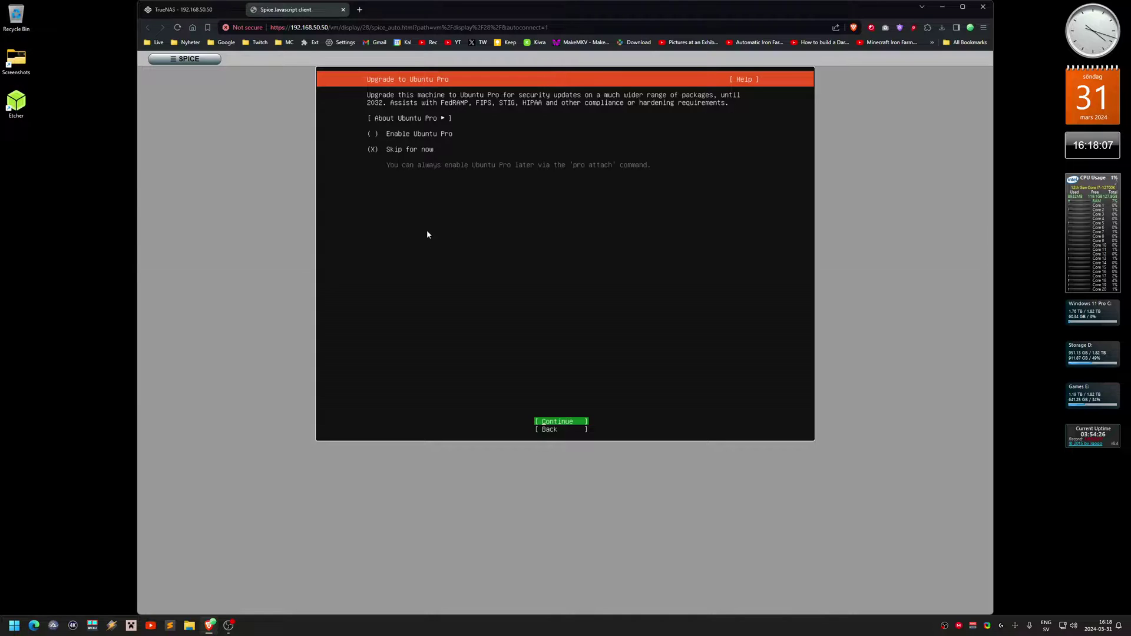
- Skip Ubuntu Pro and select Install OpenSSH server without importing an SSH identity
key(Return)
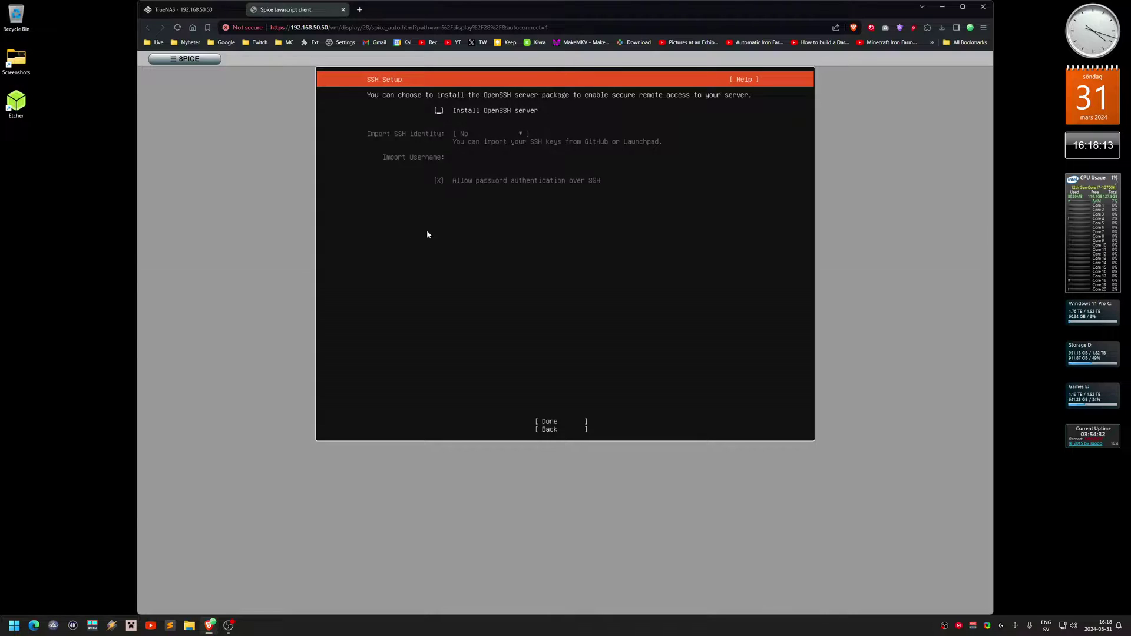
key(space)
key(Tab)
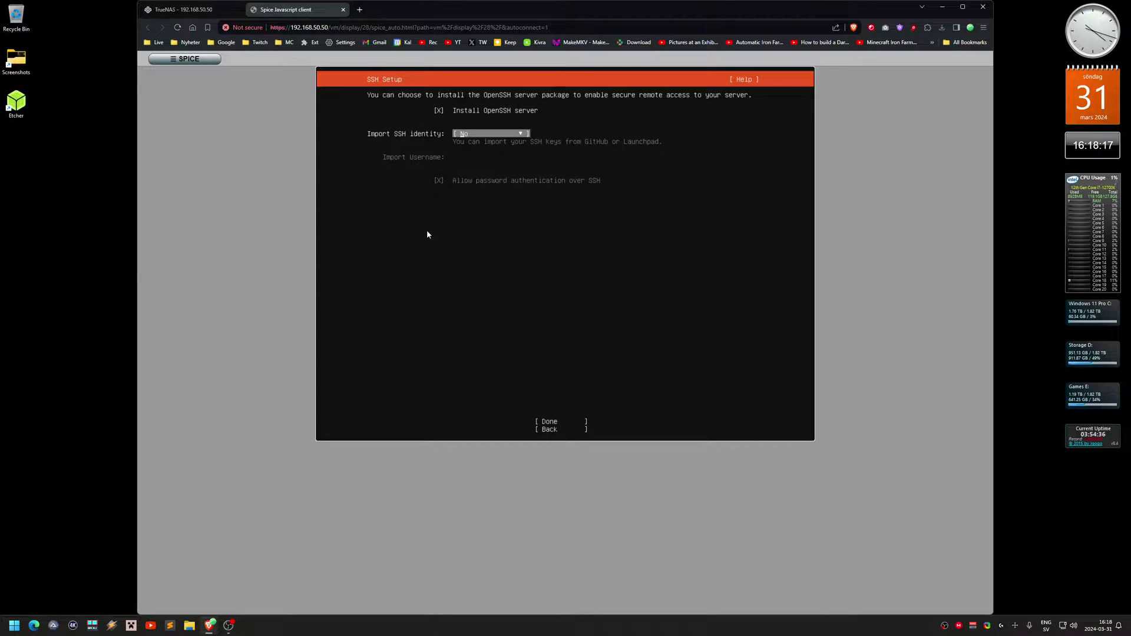
key(Tab)
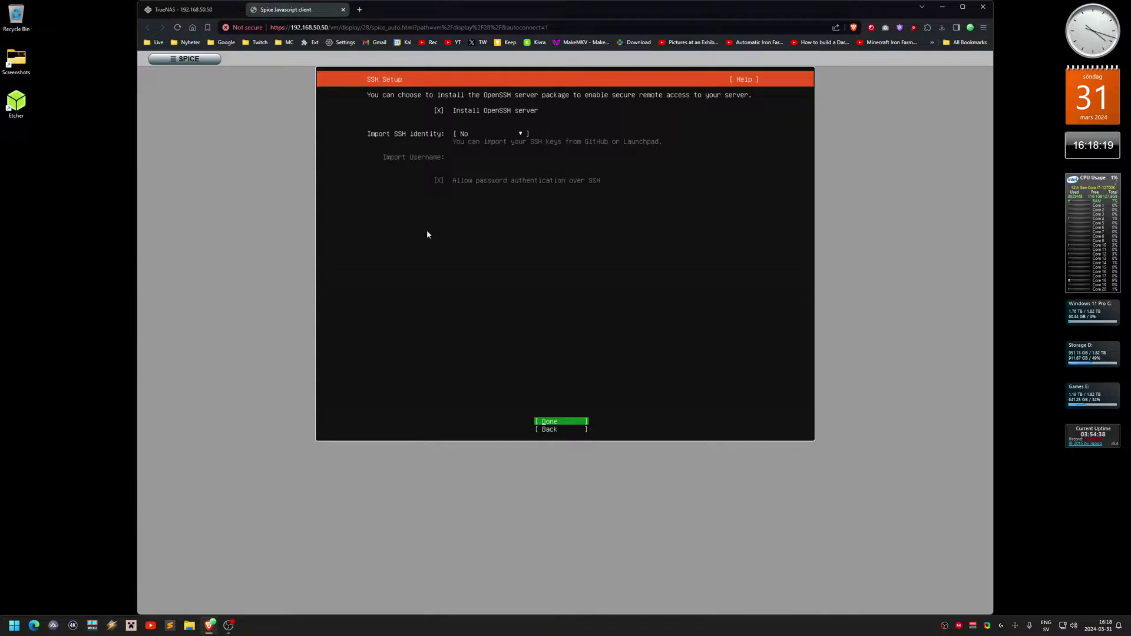
key(Return)
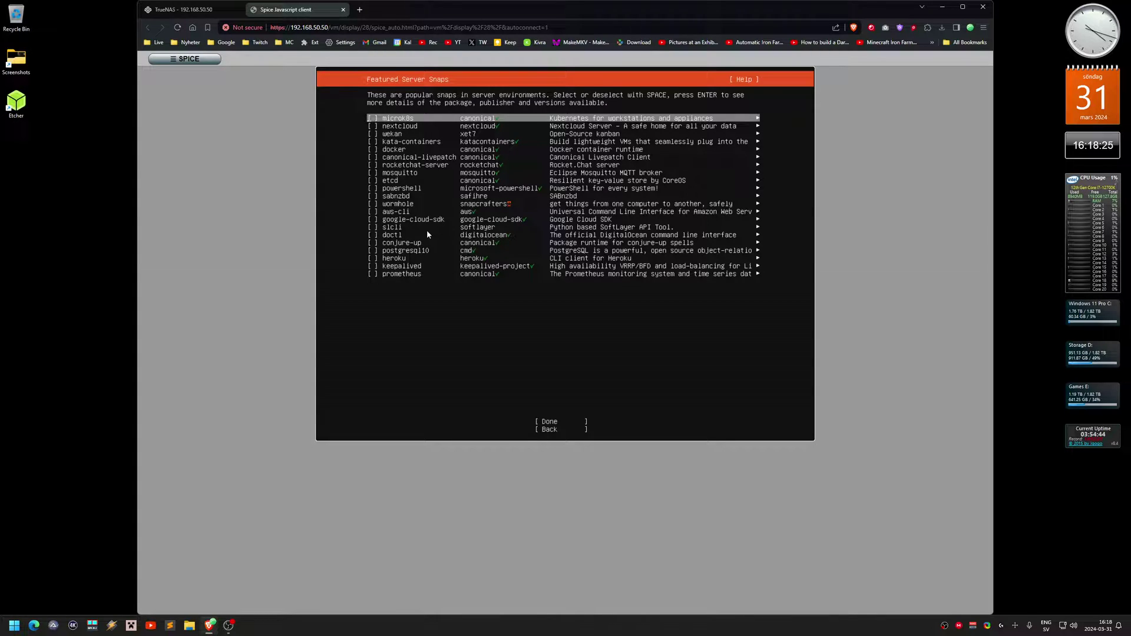
- Leave all featured server snaps unselected and start the installation
key(Tab)
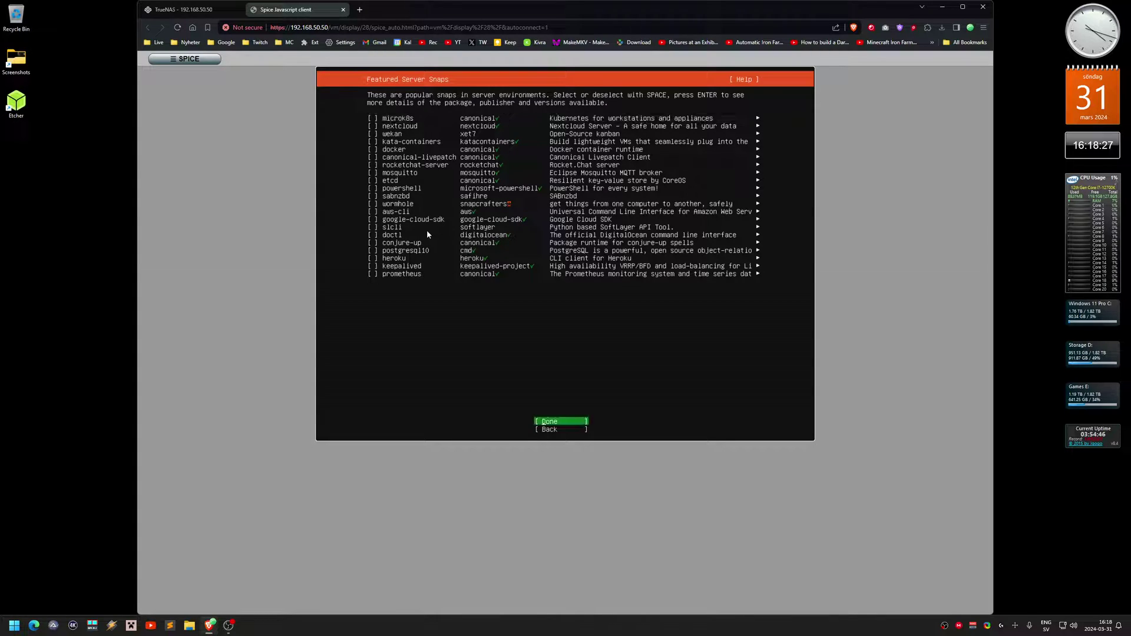
key(Return)
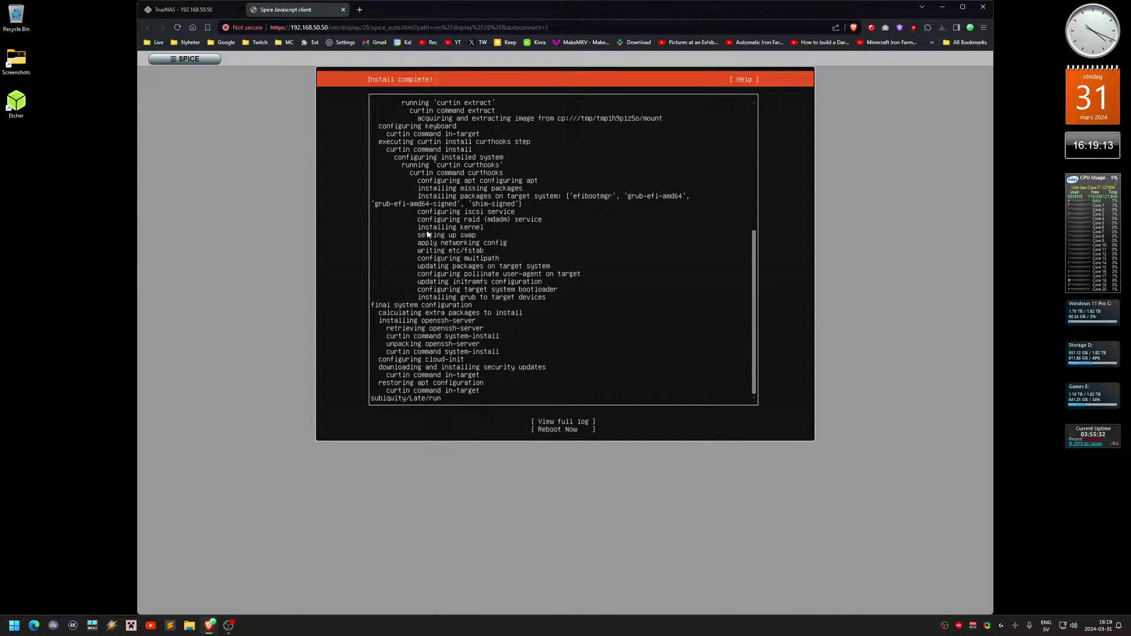
- Choose Reboot Now to restart the freshly installed server
key(Tab)
key(Down)
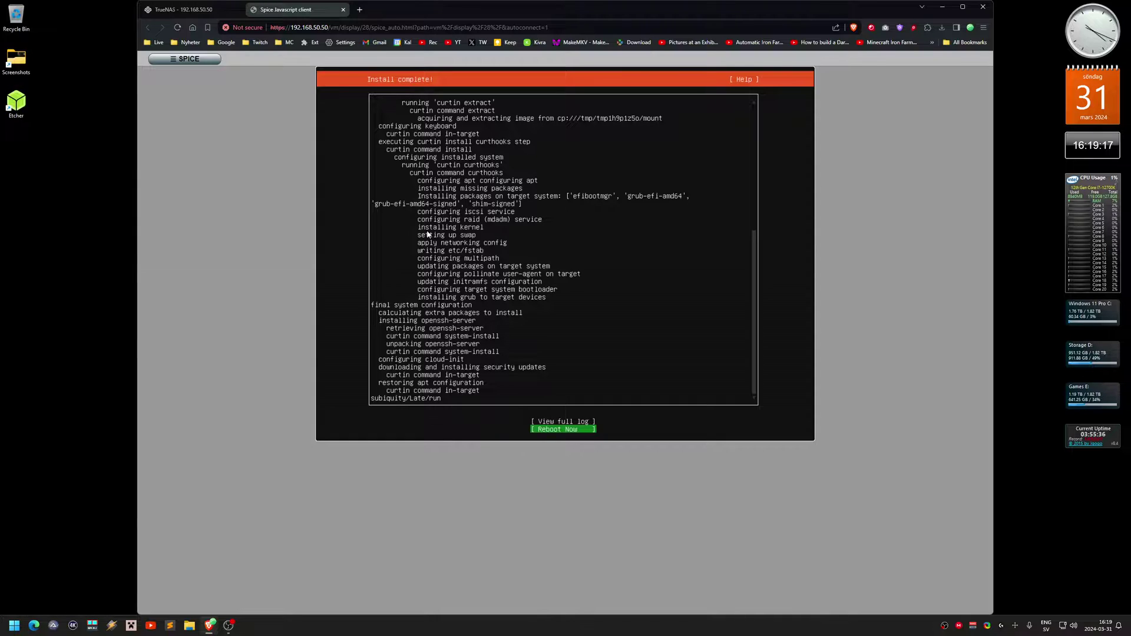
key(Return)
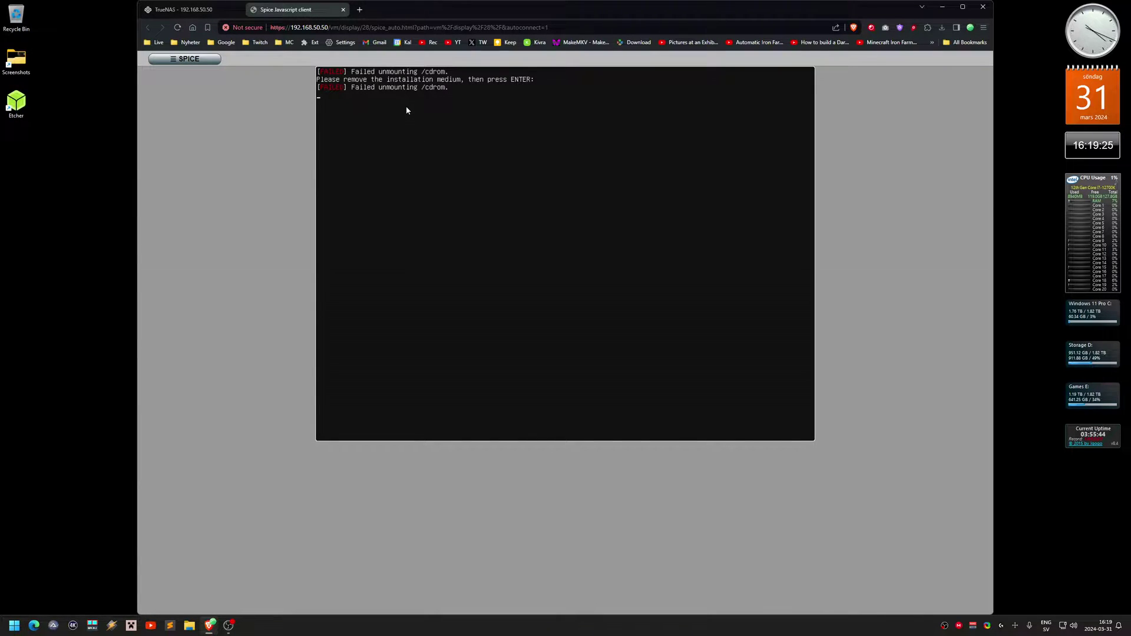
- Close the SPICE tab, log in to TrueNAS as admin, and power off Ubutest
click(343, 10)
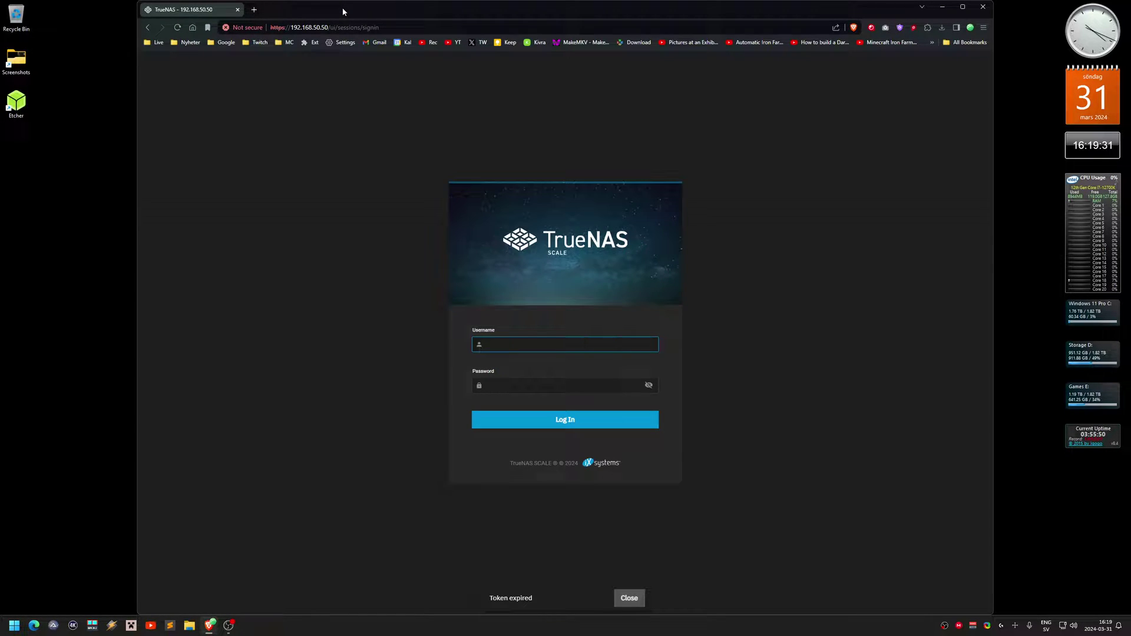
text(admin)
key(Tab)
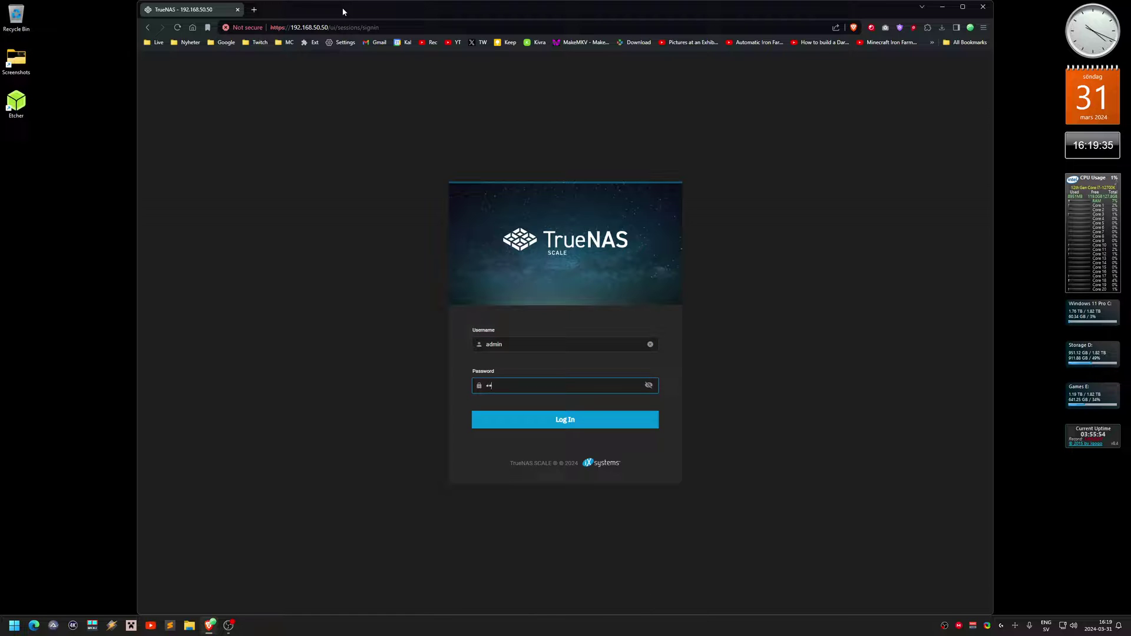
text(••••••••••)
key(Return)
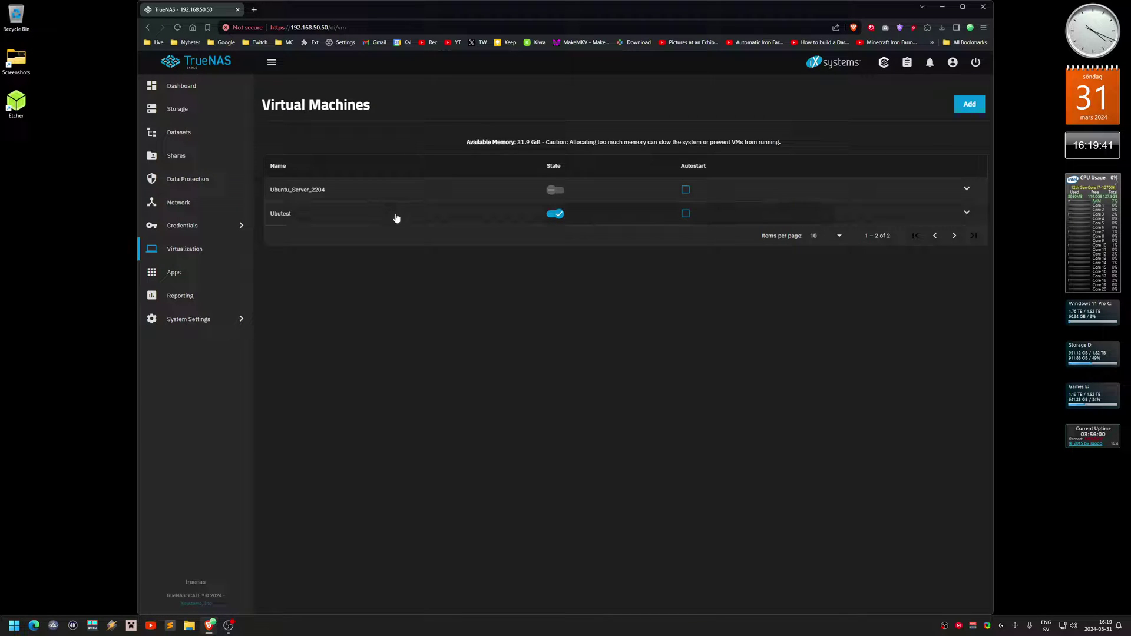
click(394, 220)
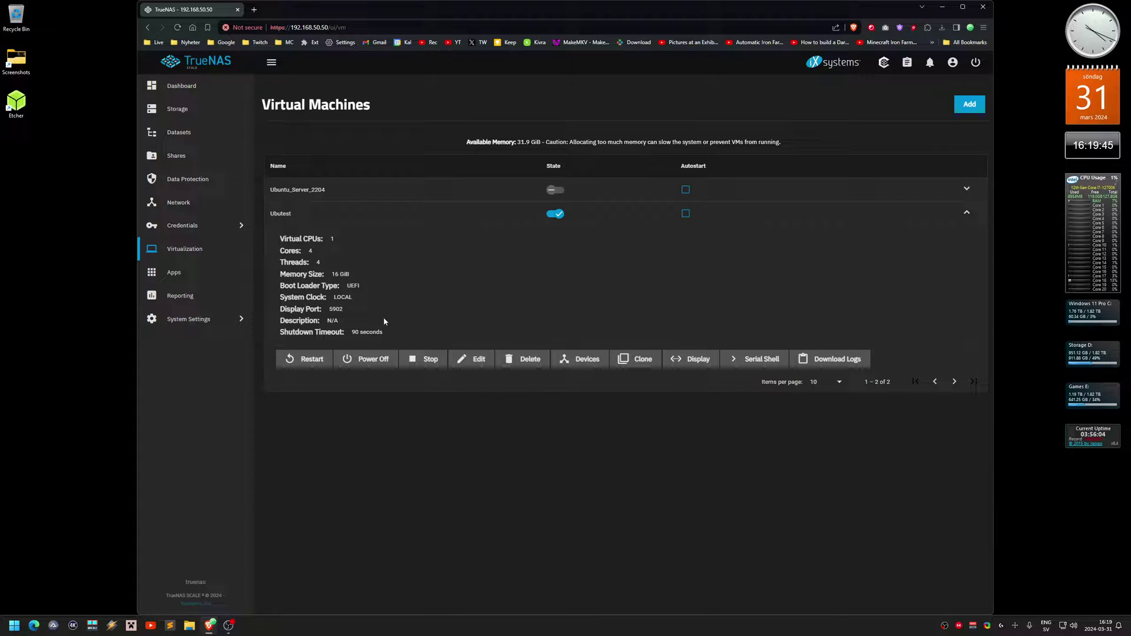
click(375, 361)
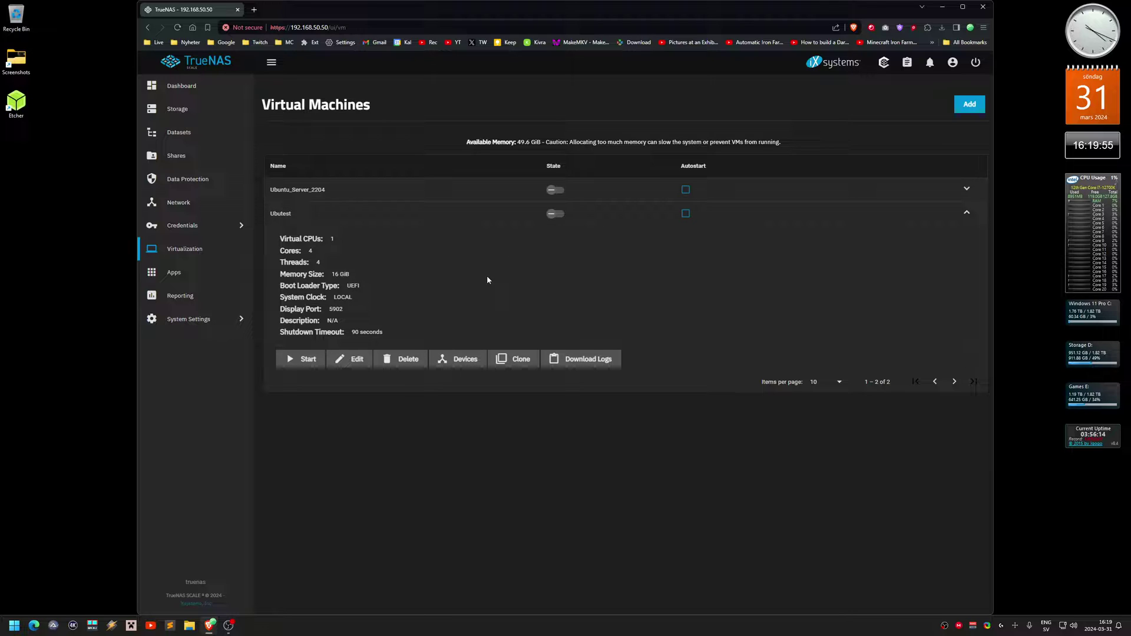
- Force-delete Ubutest's CDROM device, then return to the Virtual Machines list with Ubutest expanded
click(463, 365)
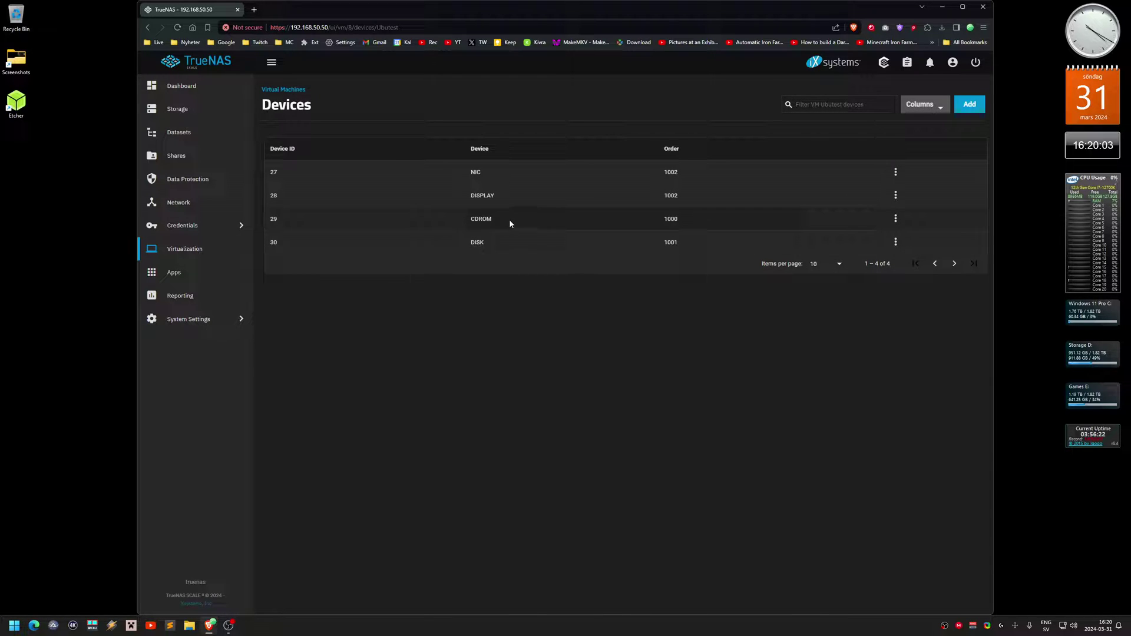
click(895, 218)
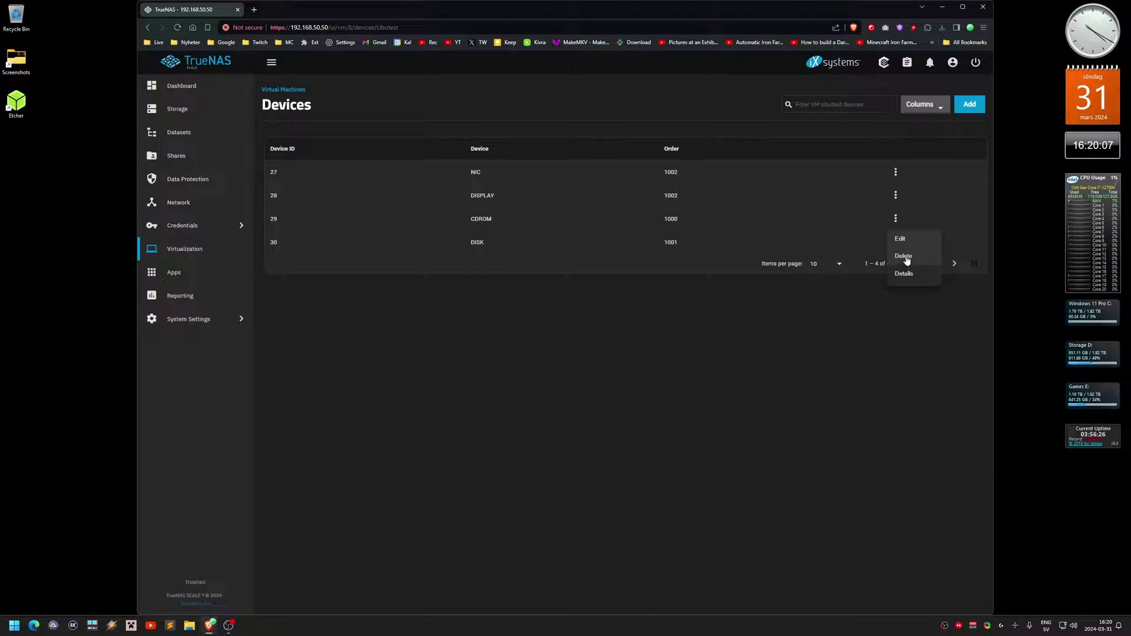
click(904, 256)
click(514, 343)
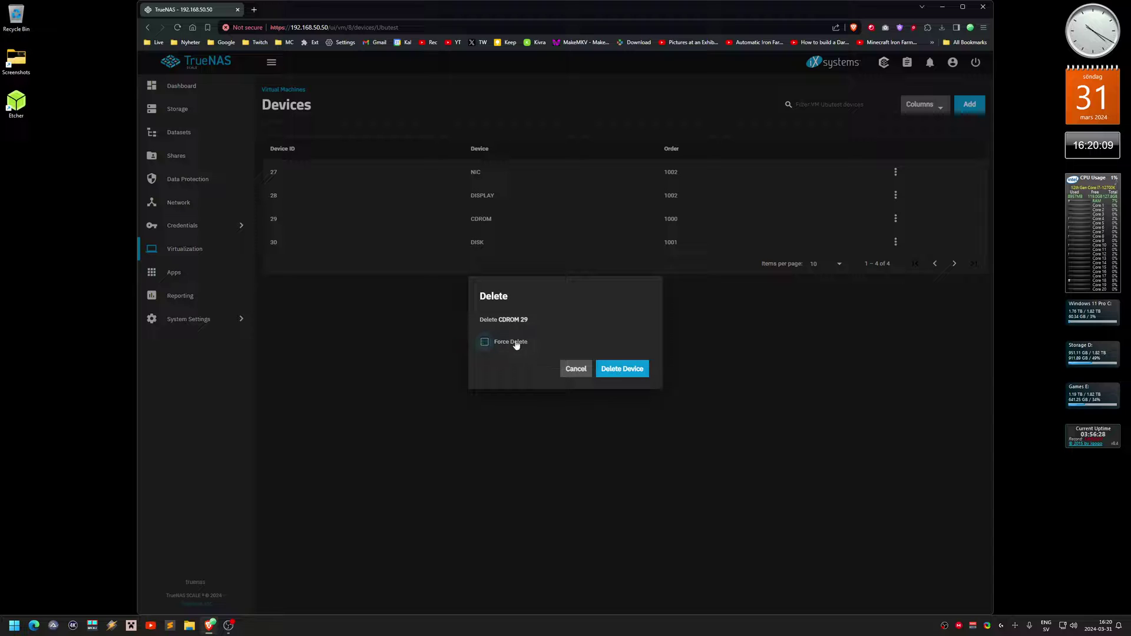
click(621, 369)
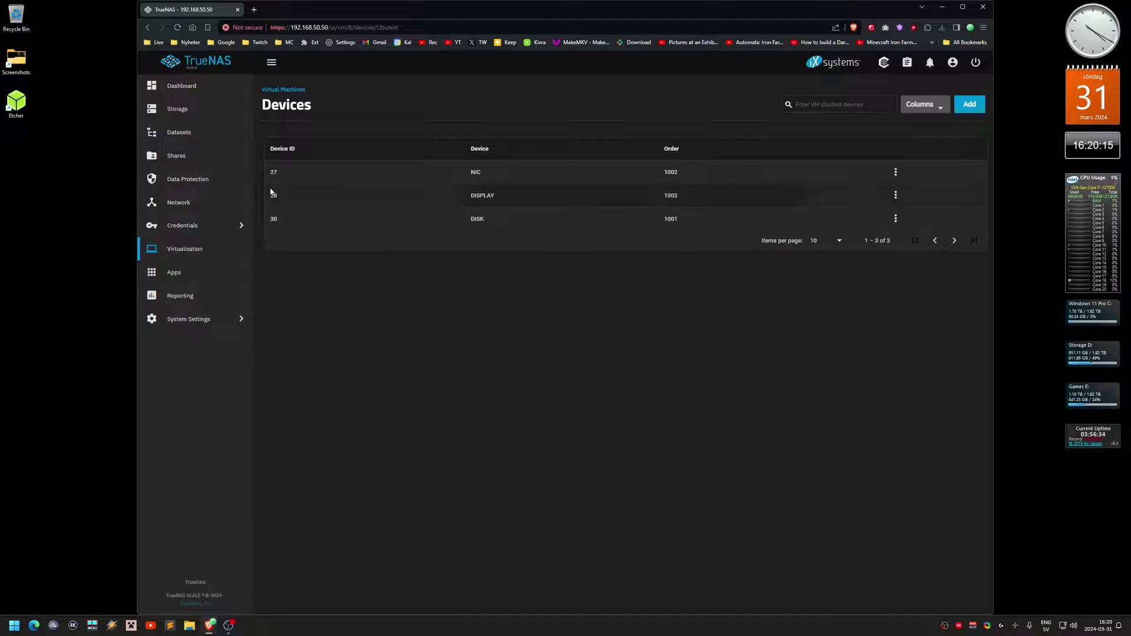
click(200, 250)
click(326, 216)
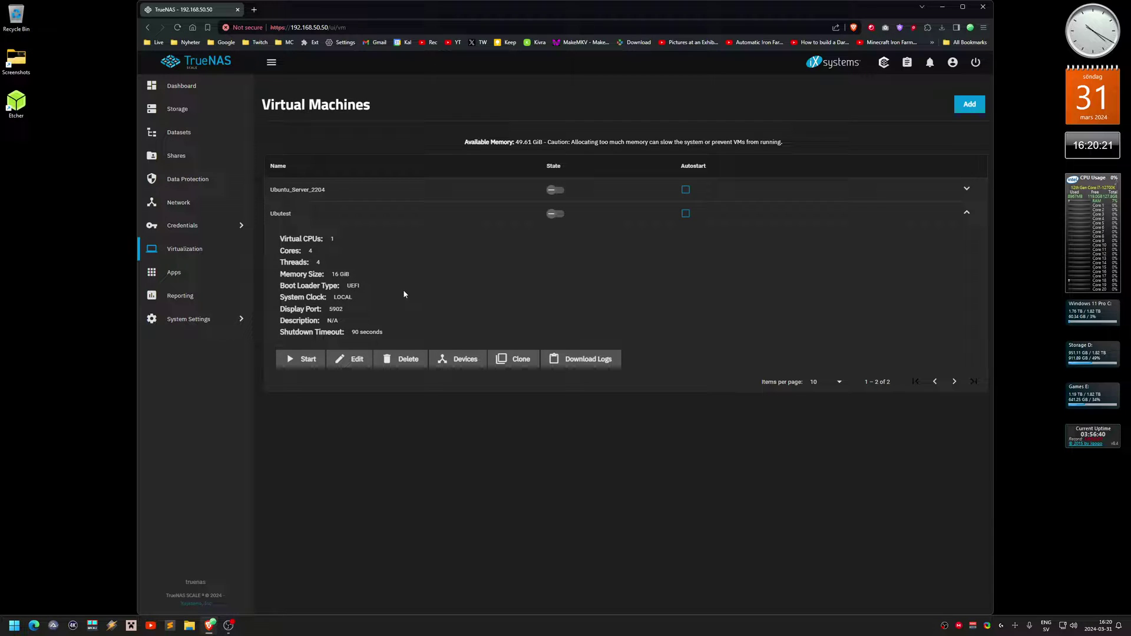
- Start Ubutest and open its SPICE display console, submitting the display password
click(312, 363)
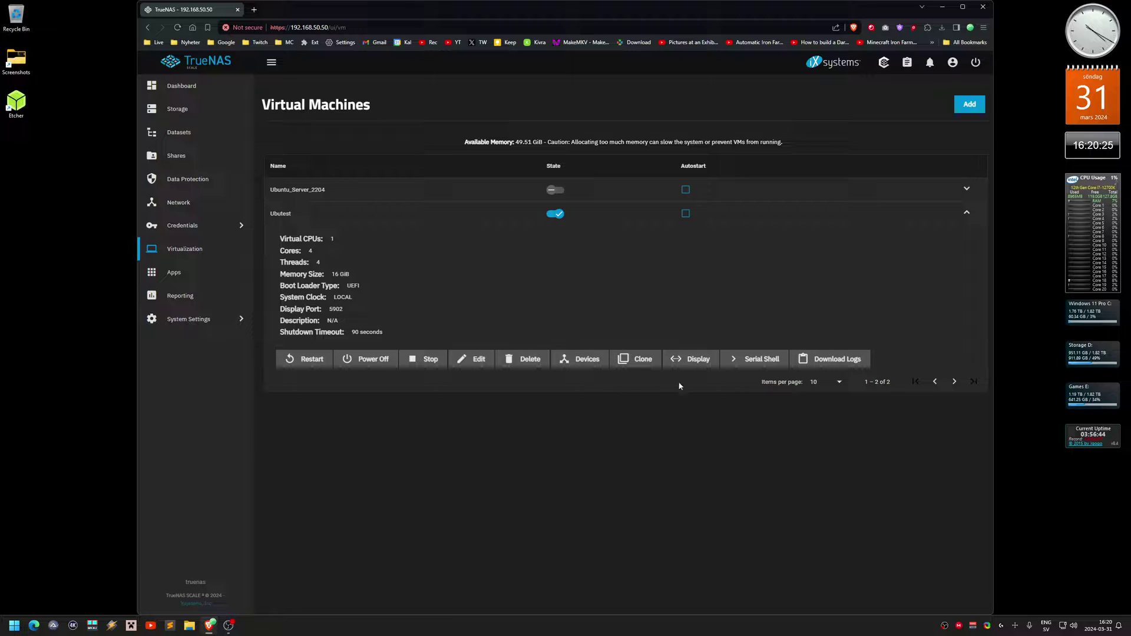
click(692, 361)
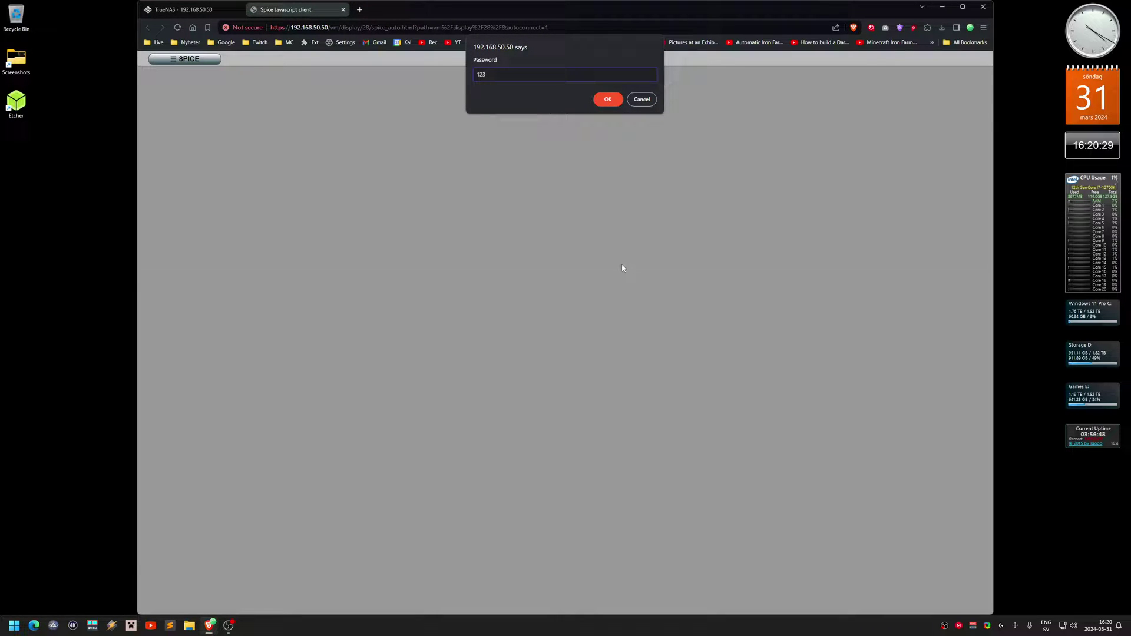
key(Return)
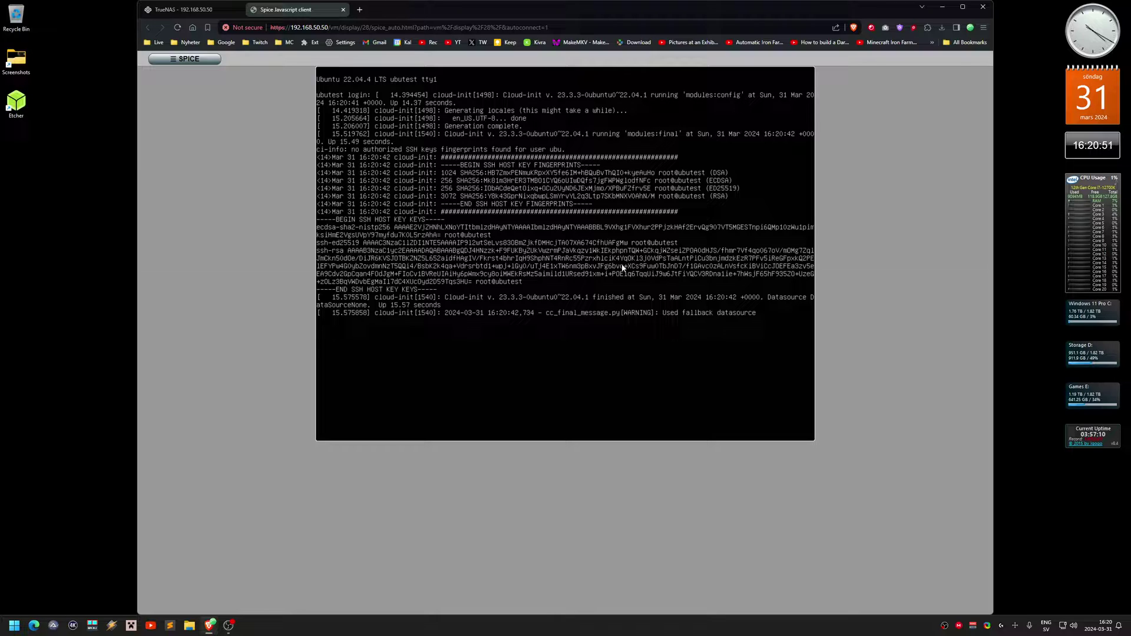
- Submit the username 'ubu' at the ubutest console login prompt
text(ubu)
key(Return)
key(Return)
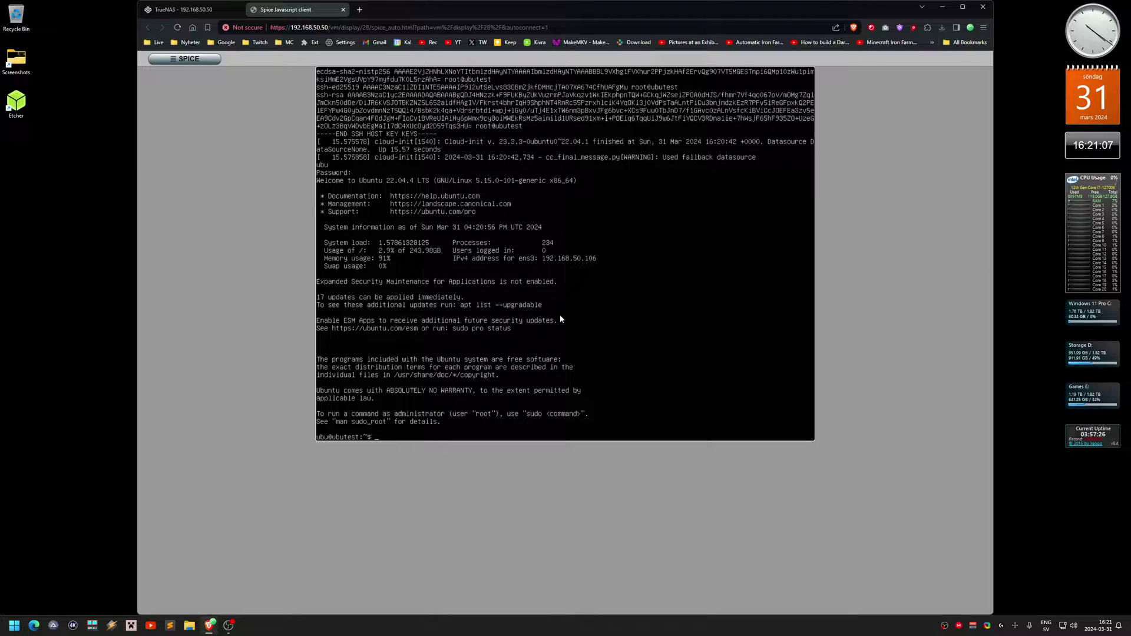
key(super)
text(power)
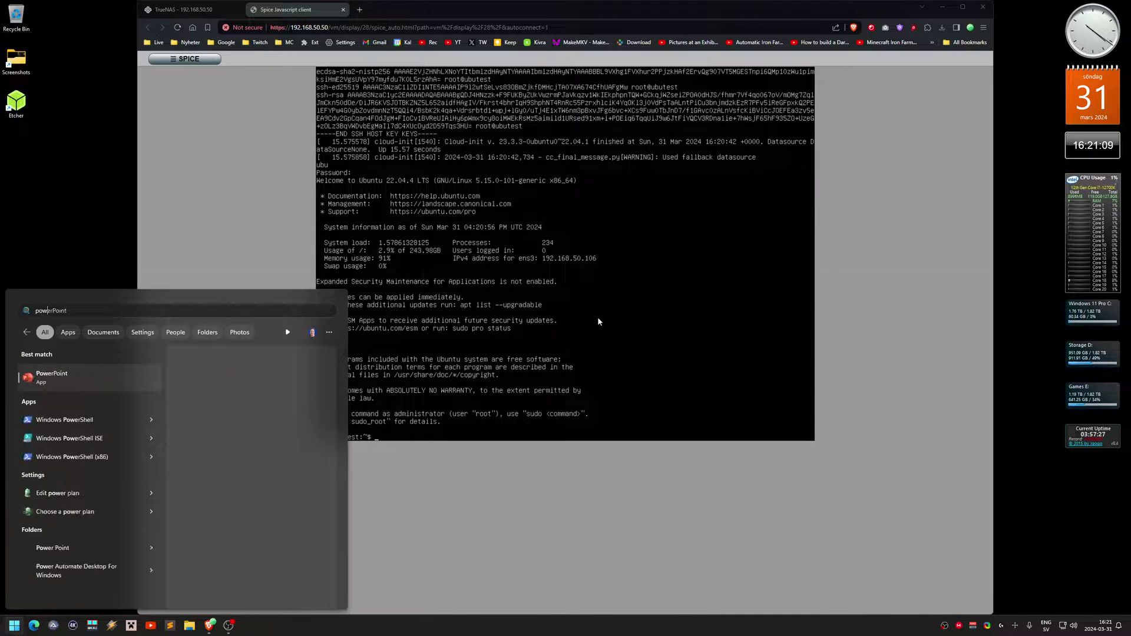
text(s)
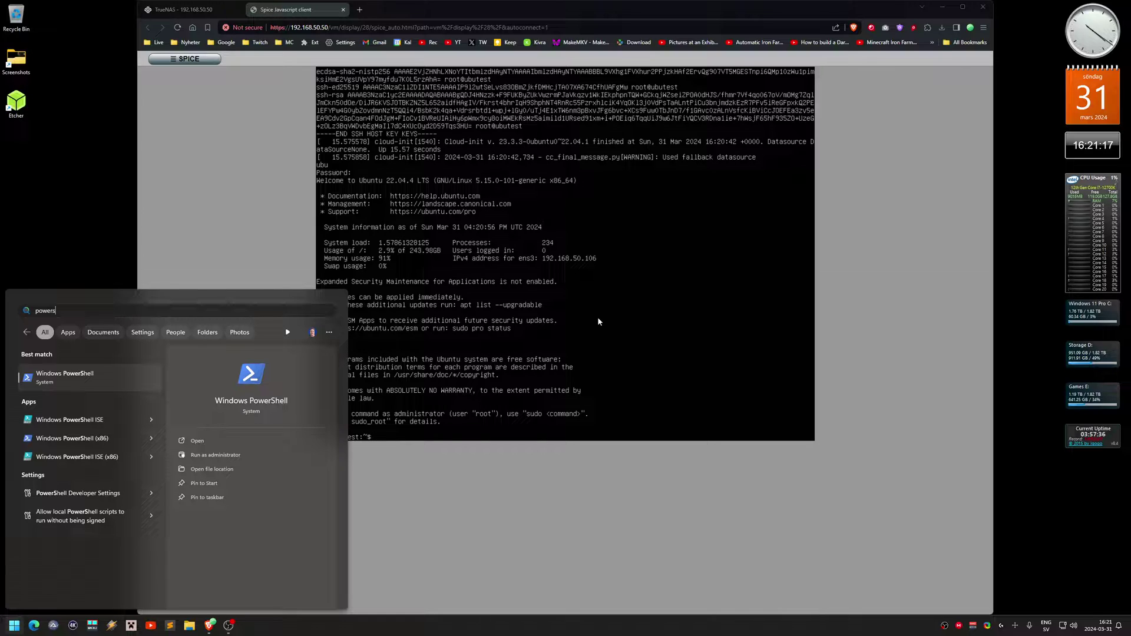
key(Return)
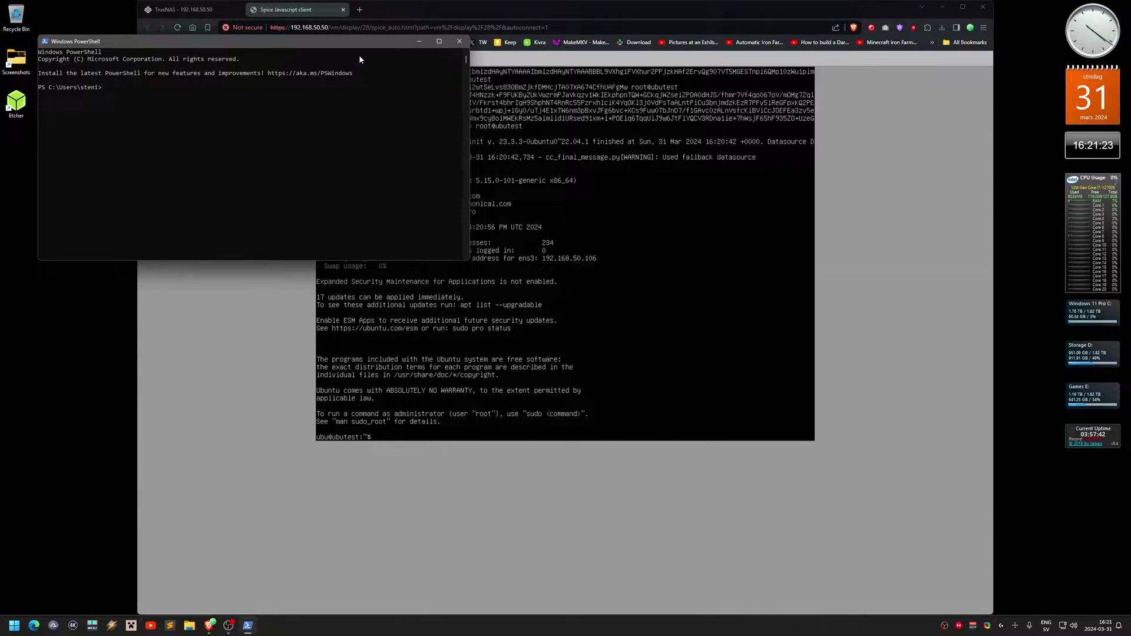
drag(355, 48, 613, 279)
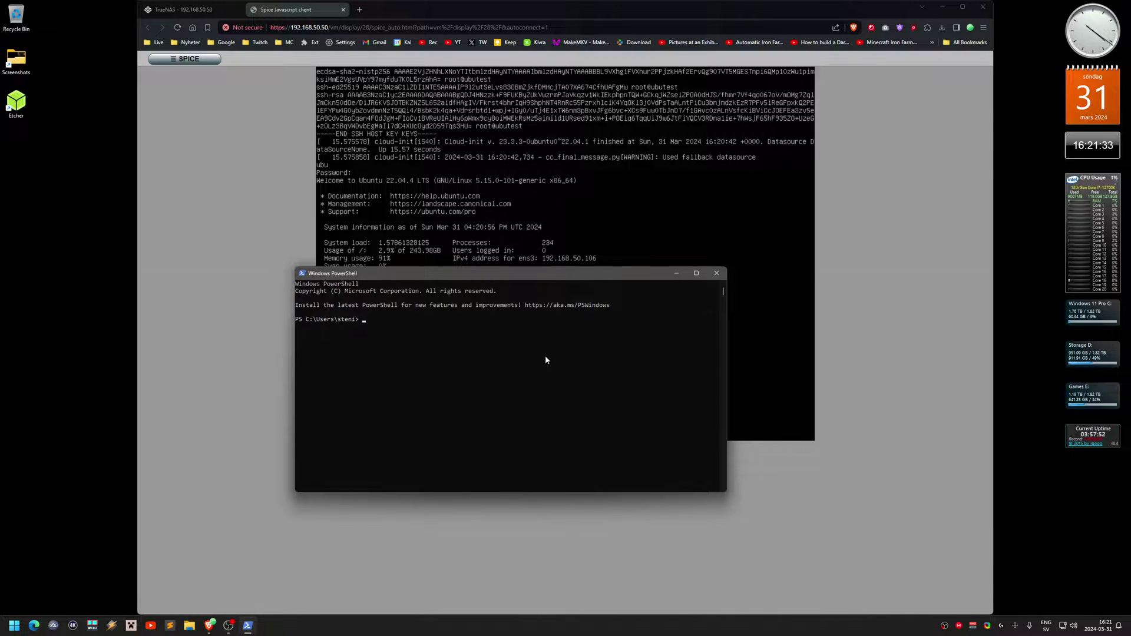
text(ssh ubutest)
key(BackSpace)
key(BackSpace)
key(BackSpace)
key(BackSpace)
key(BackSpace)
key(BackSpace)
text(ubu@)
click(714, 274)
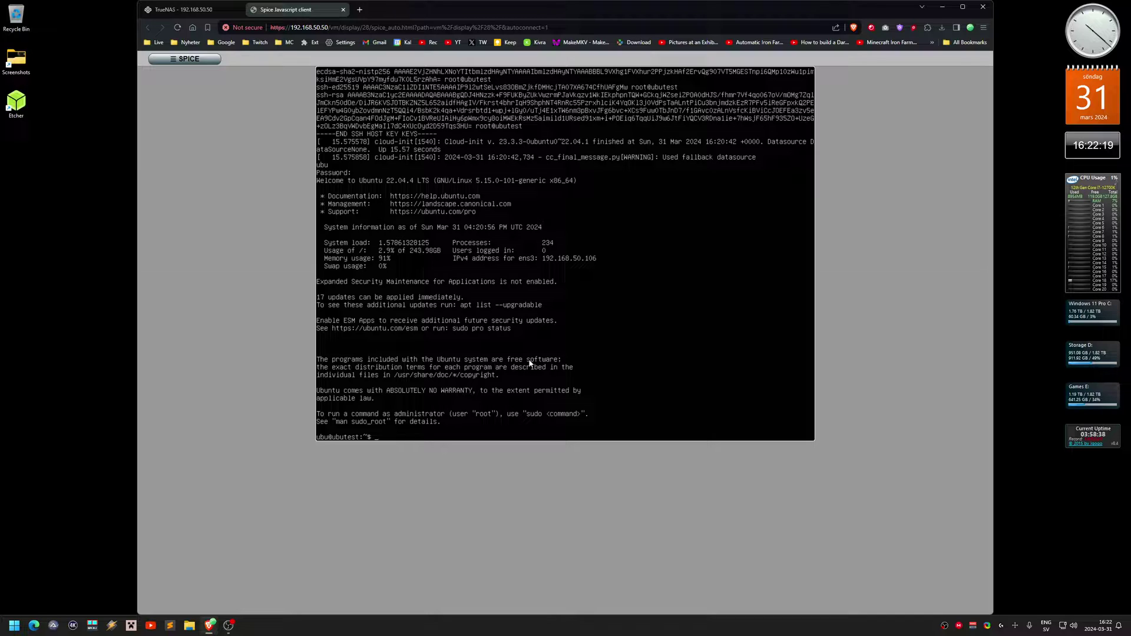
text(:^[t)
key(alt+a)
key(alt+d)
key(alt+s)
key(alt+d)
key(alt+a)
key(alt+s)
key(alt+d)
key(alt+g)
key(alt+f)
key(alt+g)
key(alt+e)
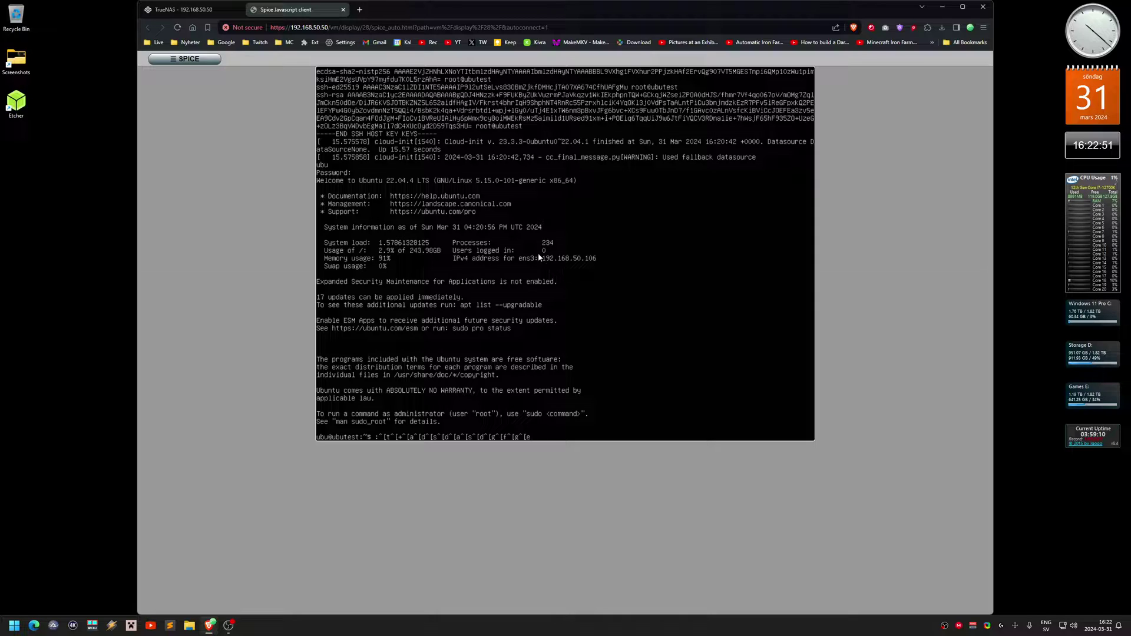
- Close the console tab, stop the running Ubutest VM, and collapse its row
click(343, 10)
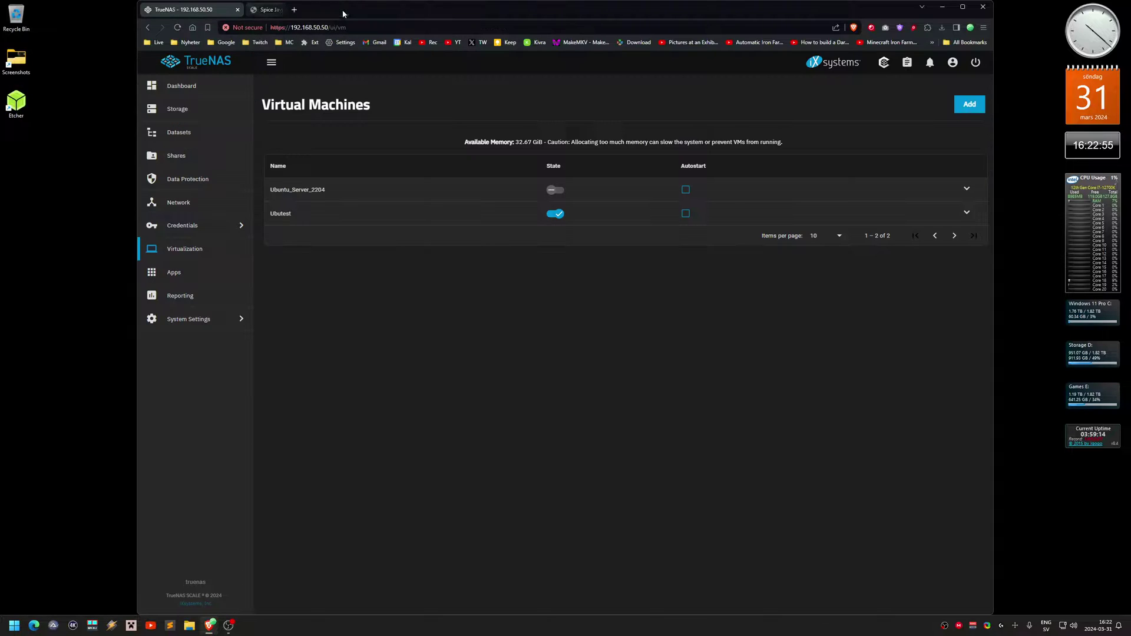
click(349, 215)
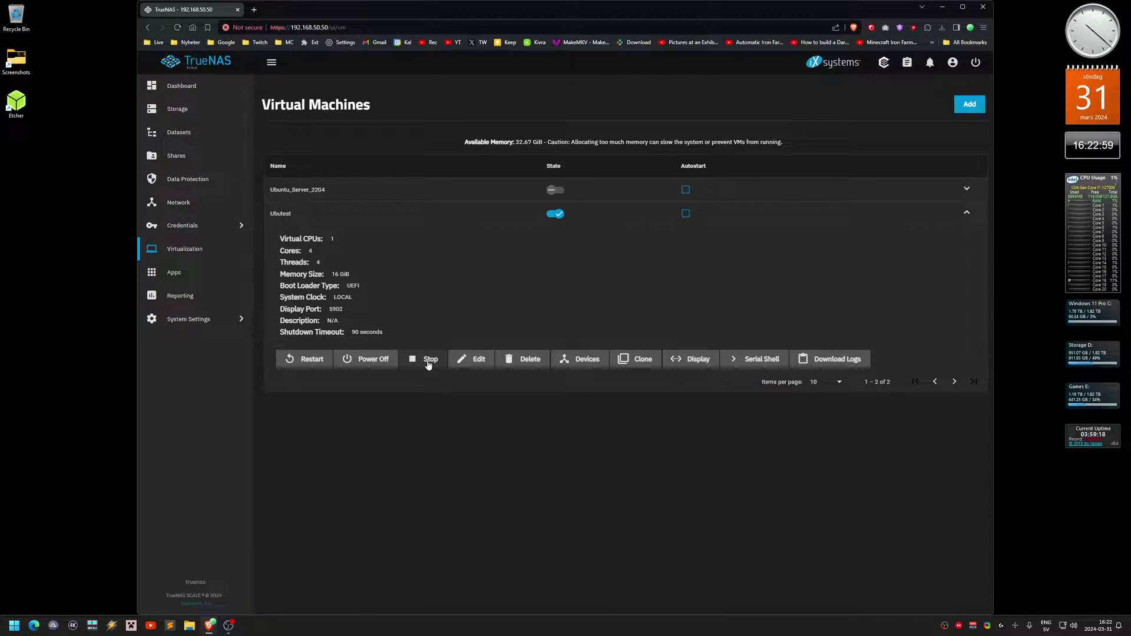
click(369, 364)
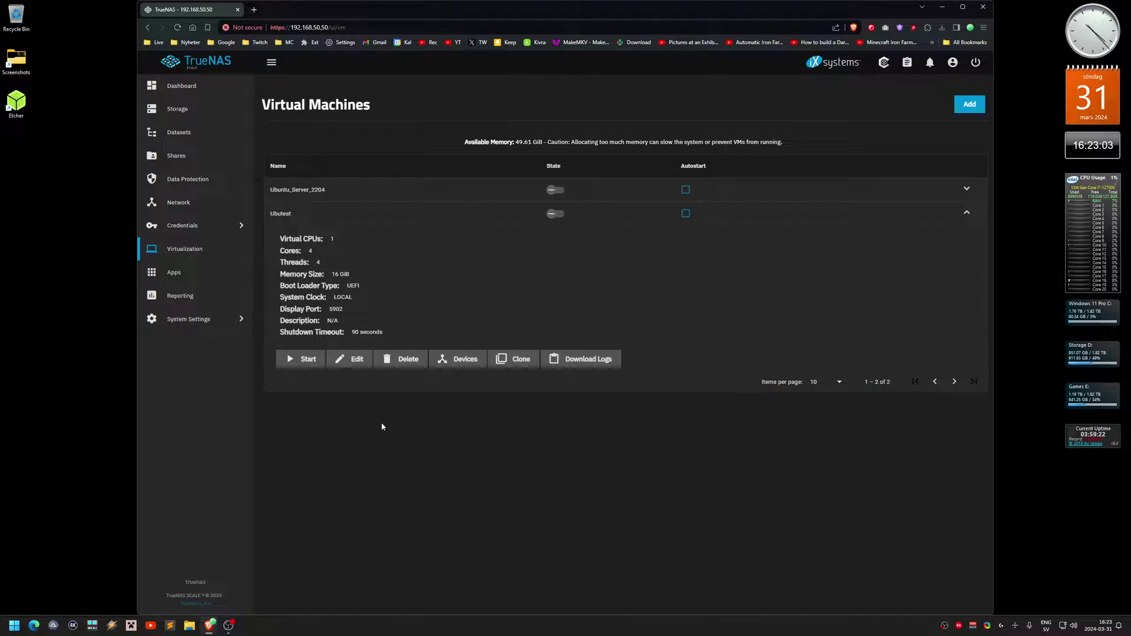
click(425, 221)
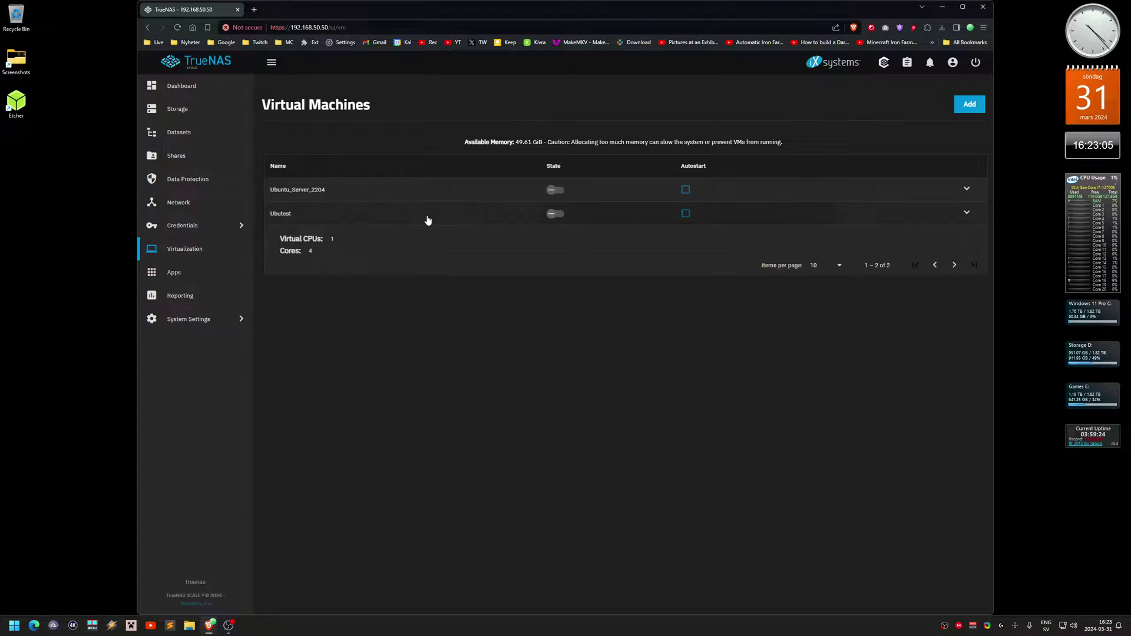